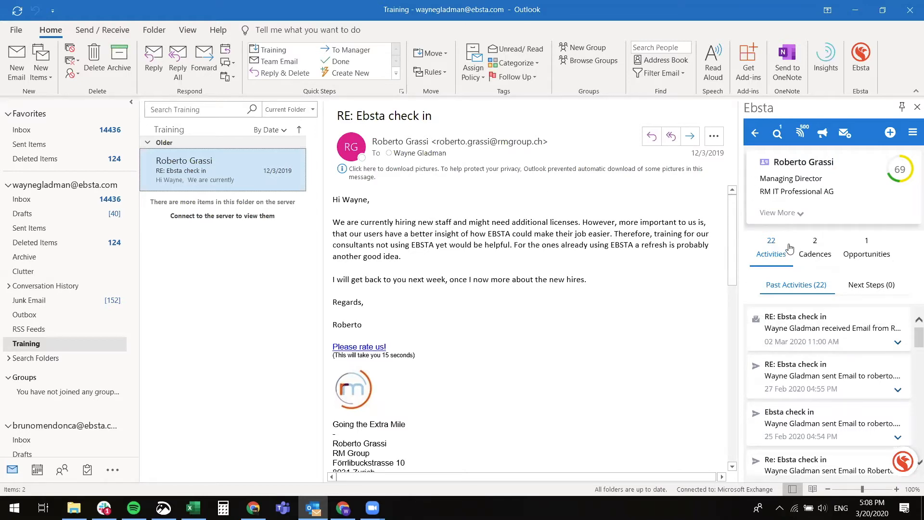
Step: Review the email sender's full contact details, next steps, cadences and opportunities in Ebsta
{"action": "left_click", "coordinate": [799, 216]}
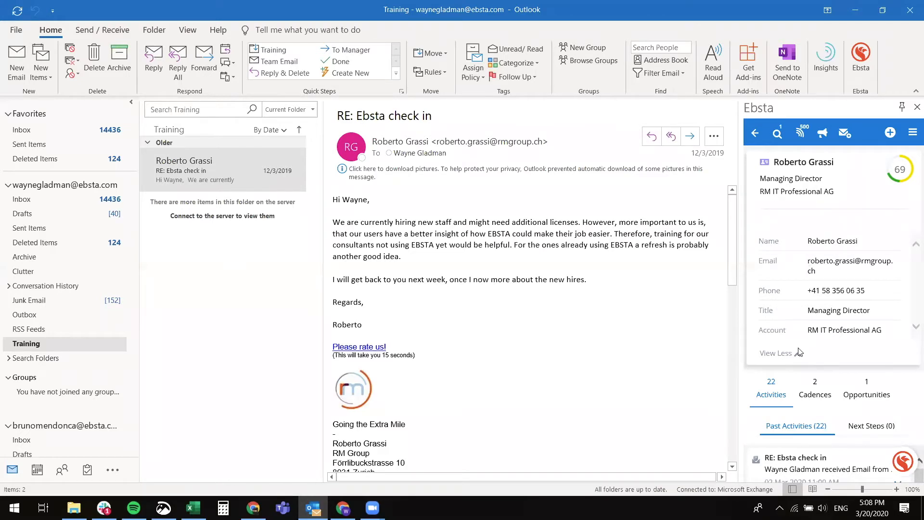
{"action": "left_click", "coordinate": [790, 361]}
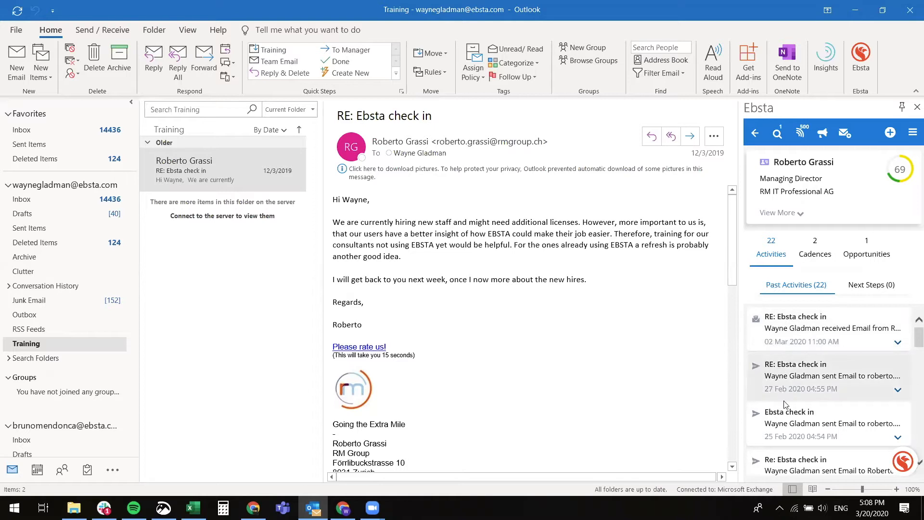
{"action": "left_click", "coordinate": [865, 286]}
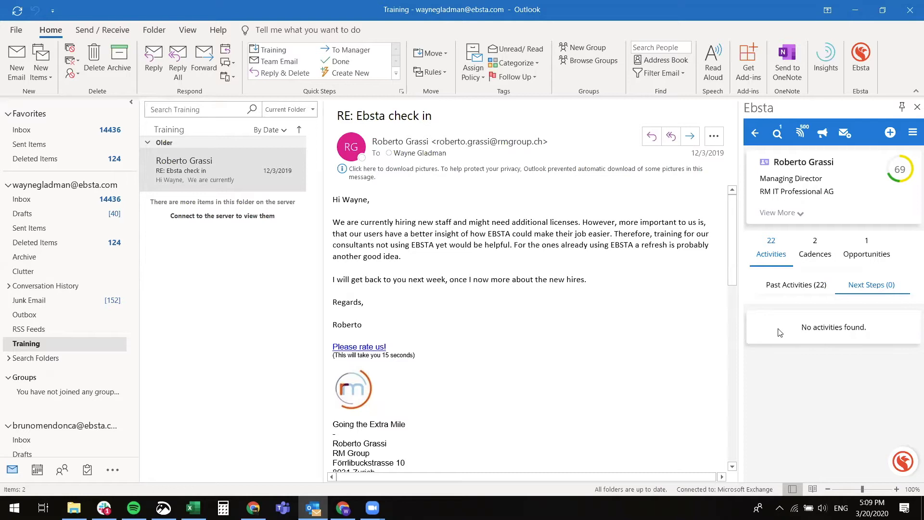
{"action": "left_click", "coordinate": [812, 249]}
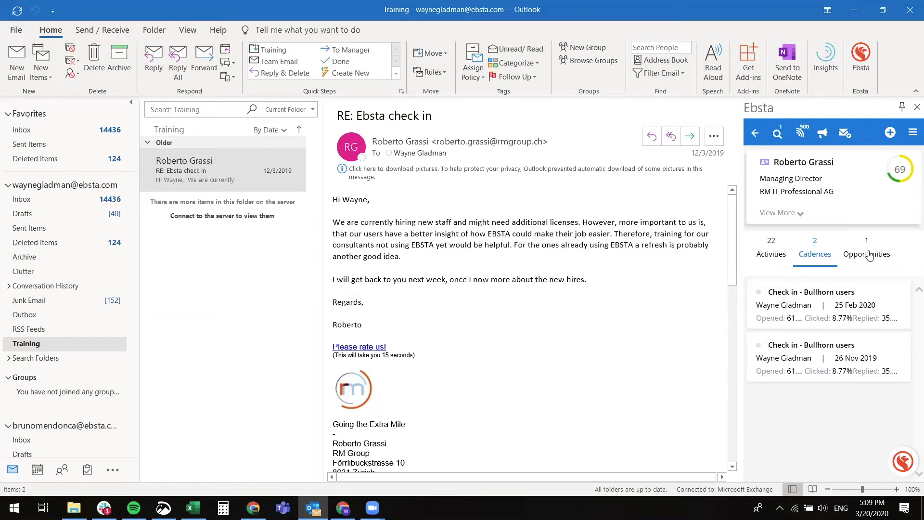
{"action": "left_click", "coordinate": [869, 256]}
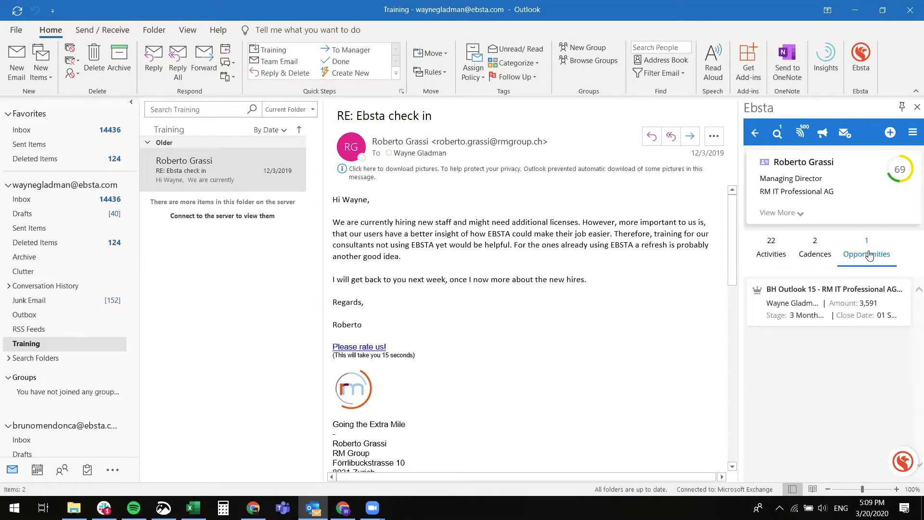
Step: Look at Ebsta's Salesforce search and return to the contact record
{"action": "left_click", "coordinate": [775, 132]}
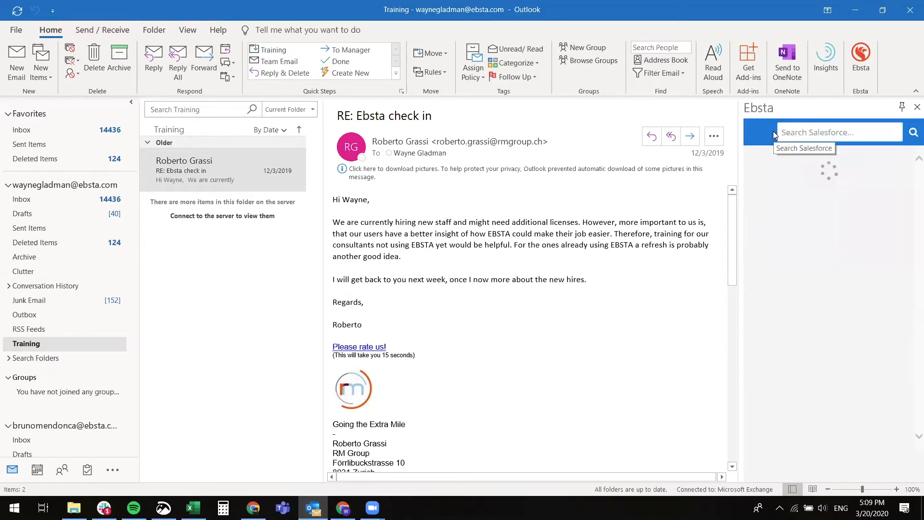
{"action": "left_click", "coordinate": [756, 136]}
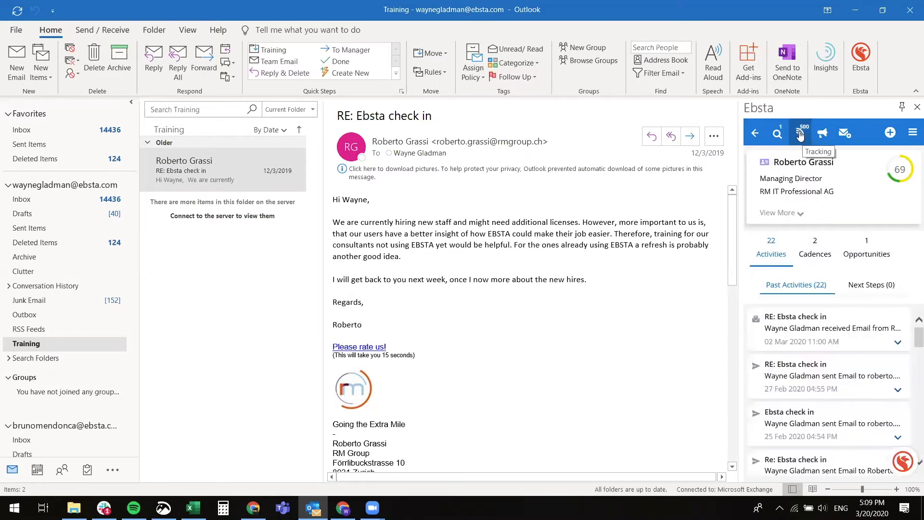
Step: Show all tracked emails in Ebsta's tracking view and check the email status filter options
{"action": "left_click", "coordinate": [800, 137]}
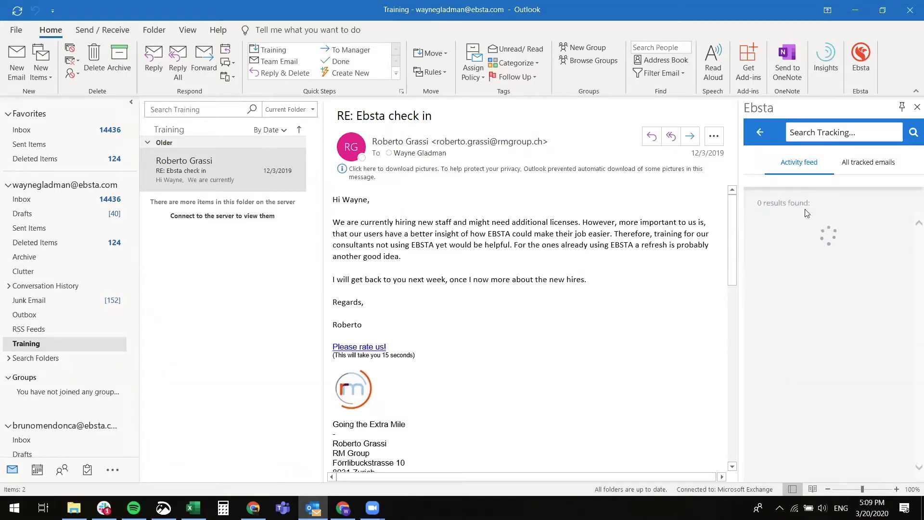
{"action": "left_click", "coordinate": [869, 167]}
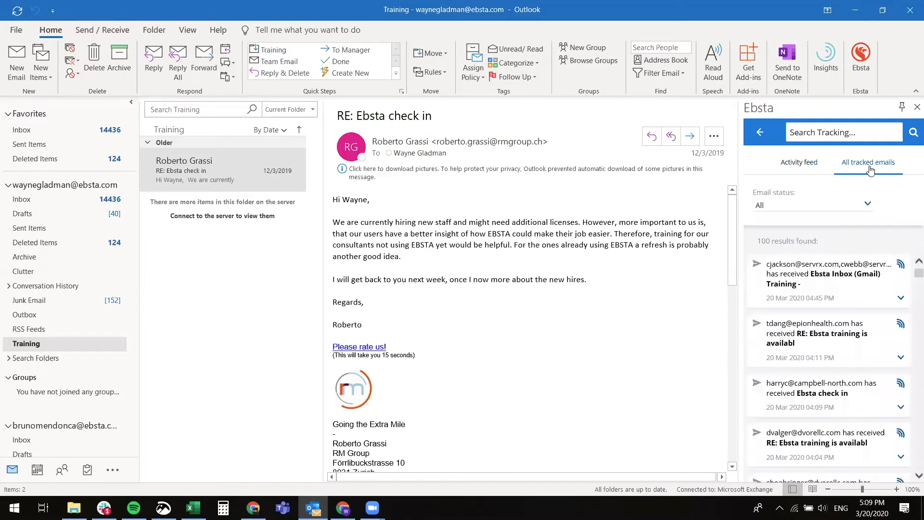
{"action": "left_click", "coordinate": [860, 207]}
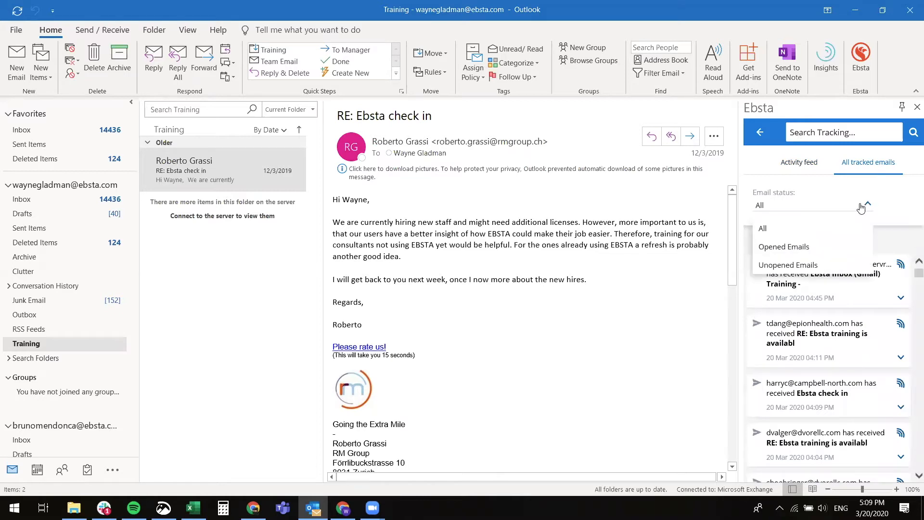
{"action": "left_click", "coordinate": [861, 207]}
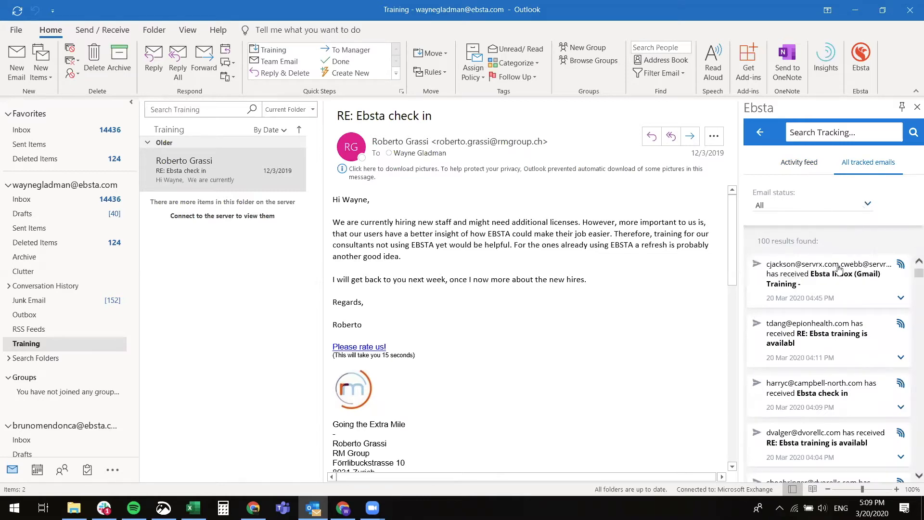
Step: Expand the tracking details of the four most recent tracked emails
{"action": "left_click", "coordinate": [821, 300]}
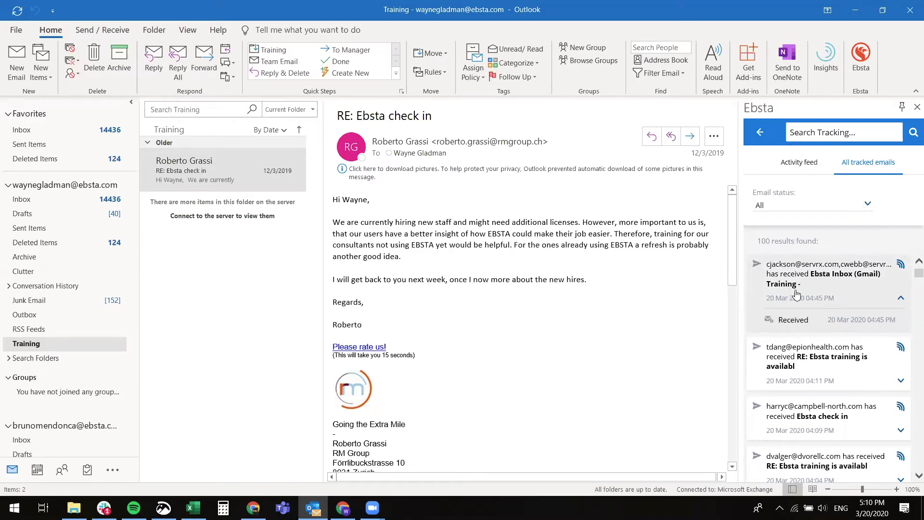
{"action": "left_click", "coordinate": [817, 360]}
{"action": "scroll", "coordinate": [829, 395], "scroll_direction": "down", "scroll_amount": 3}
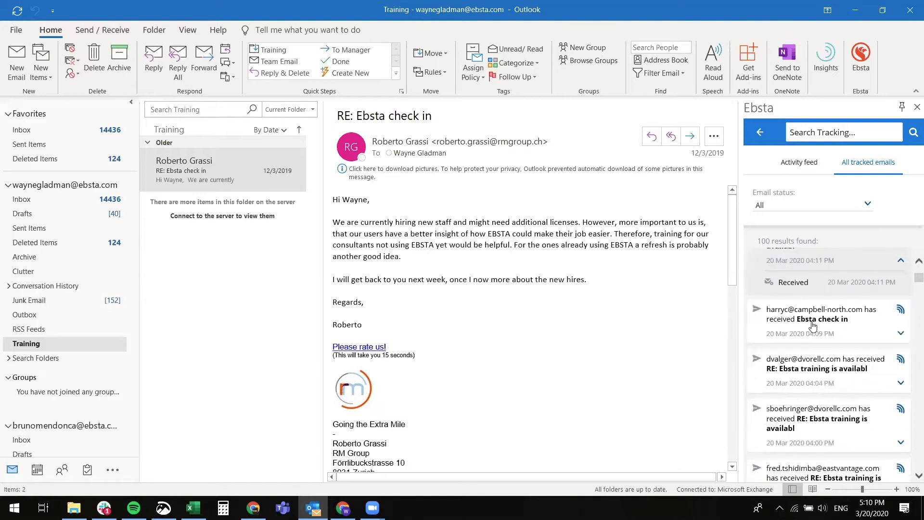
{"action": "left_click", "coordinate": [812, 323]}
{"action": "left_click", "coordinate": [817, 391]}
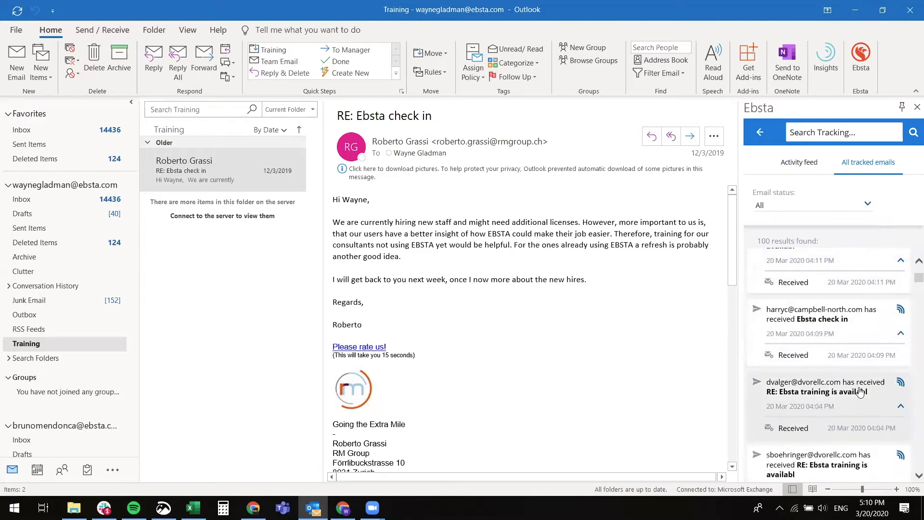
Step: Review the open and click history of the "Re: Ebsta calendar sync - recu" email from 19 Mar 2020, and return to the contact record
{"action": "scroll", "coordinate": [847, 385], "scroll_direction": "down", "scroll_amount": 1}
{"action": "scroll", "coordinate": [825, 414], "scroll_direction": "down", "scroll_amount": 5}
{"action": "left_click", "coordinate": [822, 409]}
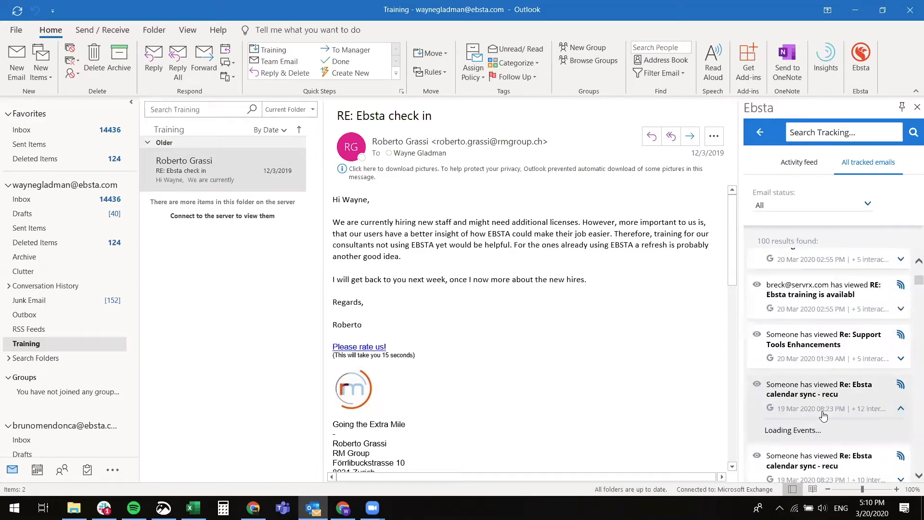
{"action": "scroll", "coordinate": [820, 411], "scroll_direction": "down", "scroll_amount": 2}
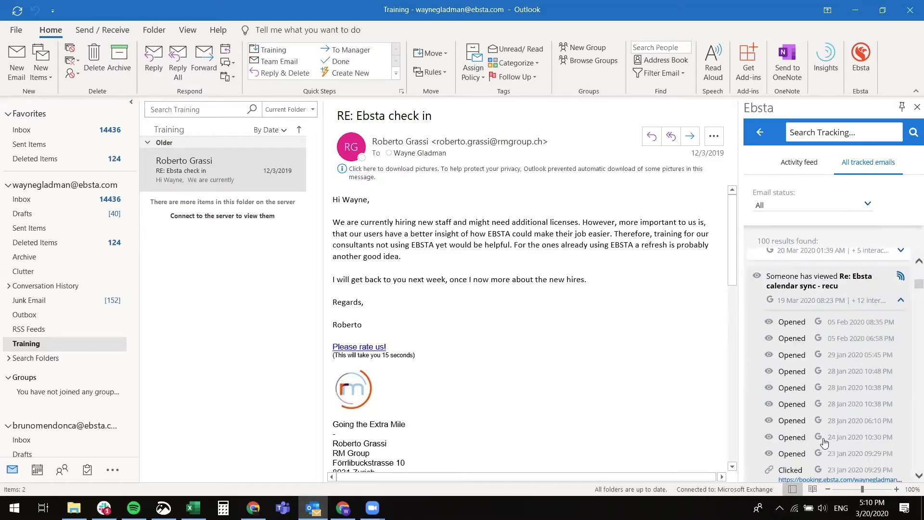
{"action": "scroll", "coordinate": [823, 438], "scroll_direction": "down", "scroll_amount": 2}
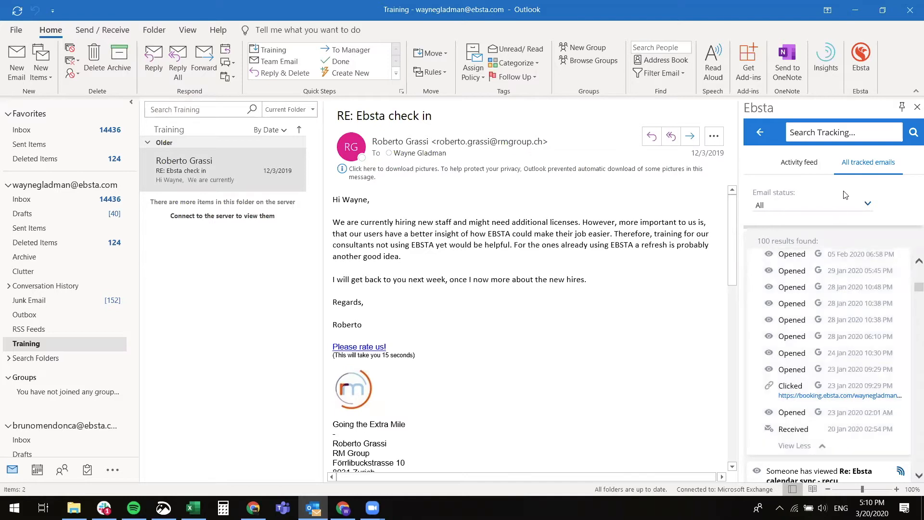
{"action": "left_click", "coordinate": [759, 133]}
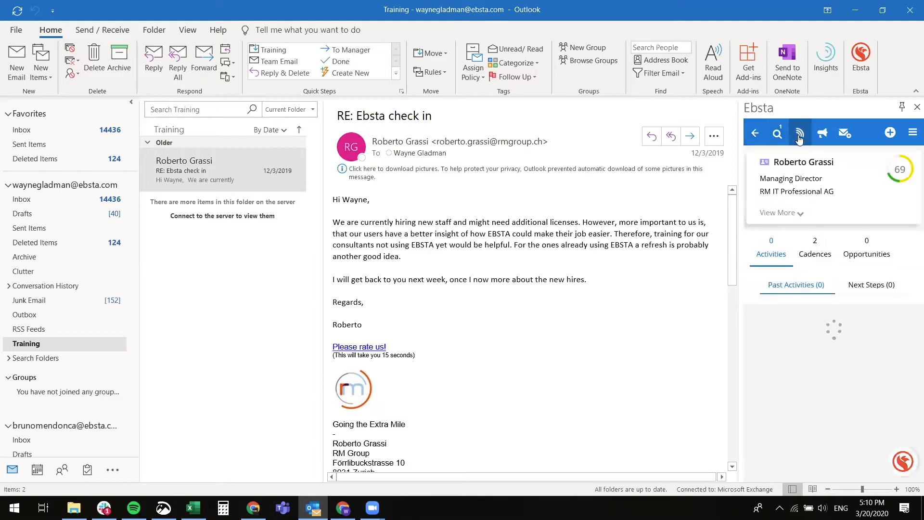
Step: Switch to the Chrome window with Salesforce and access the Ebsta control panel through the Ebsta extension's settings
{"action": "left_click", "coordinate": [851, 11]}
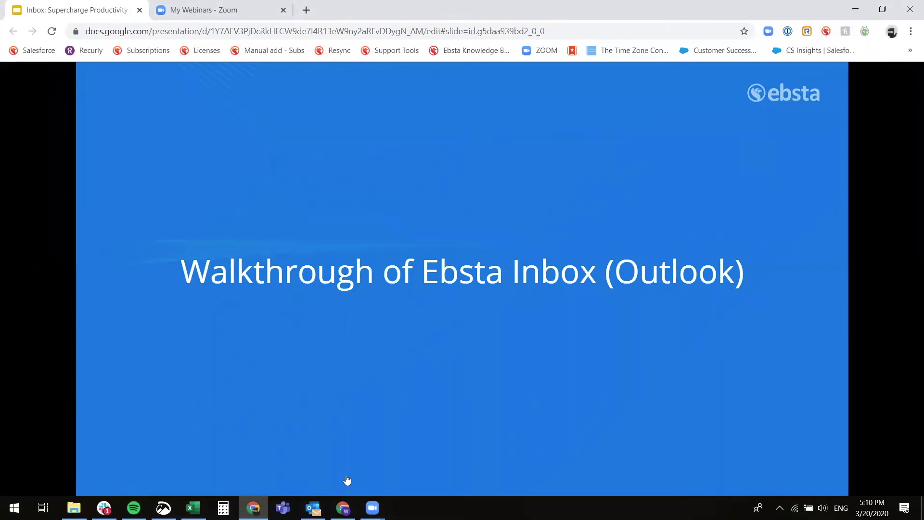
{"action": "left_click", "coordinate": [342, 507]}
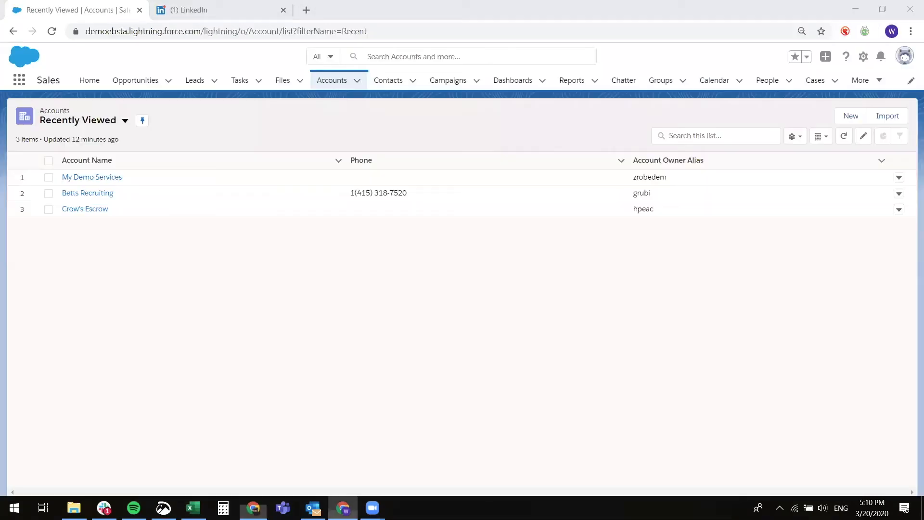
{"action": "left_click", "coordinate": [845, 32]}
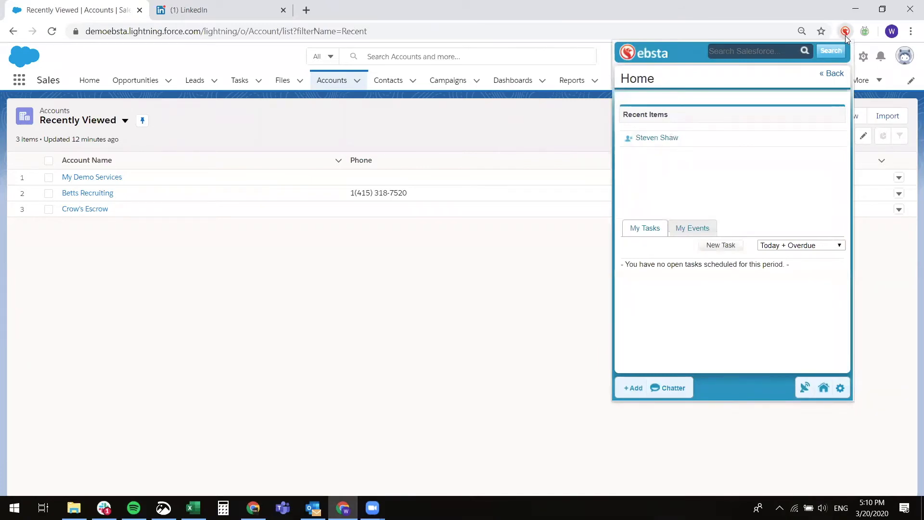
{"action": "left_click", "coordinate": [840, 389]}
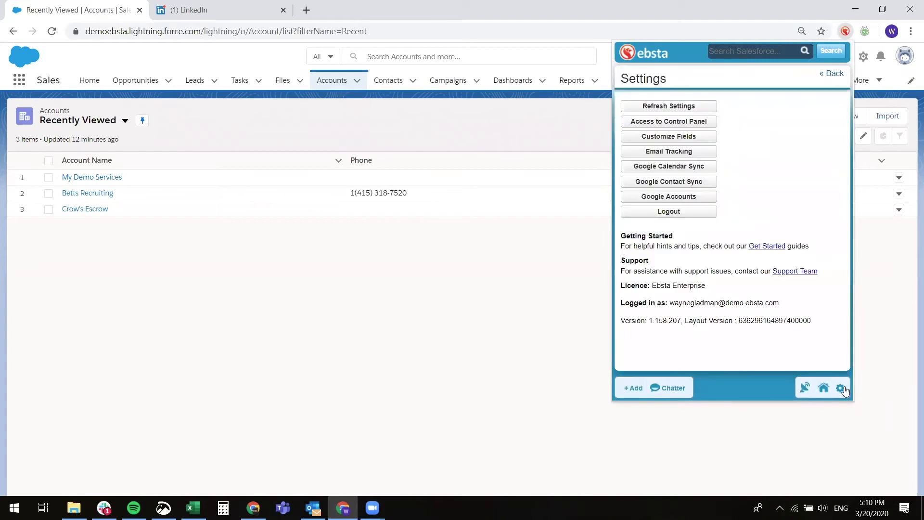
{"action": "left_click", "coordinate": [703, 122]}
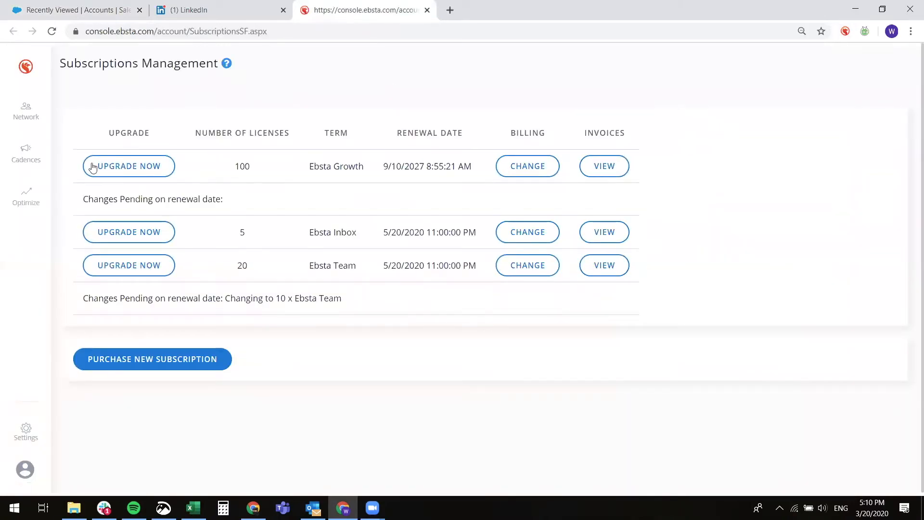
Step: Open the Optimize tracking analysis and examine your own 30-day email charts, best-performing items and user summary
{"action": "left_click", "coordinate": [21, 203]}
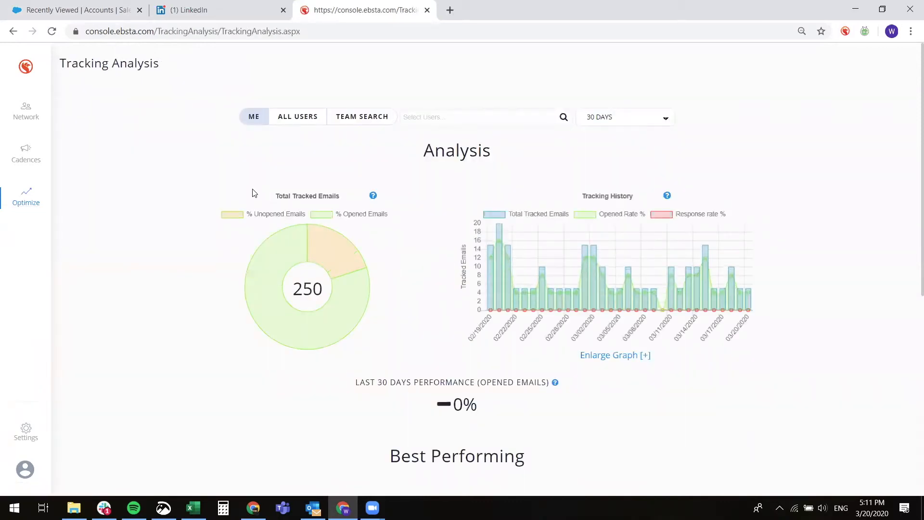
{"action": "mouse_move", "coordinate": [267, 257]}
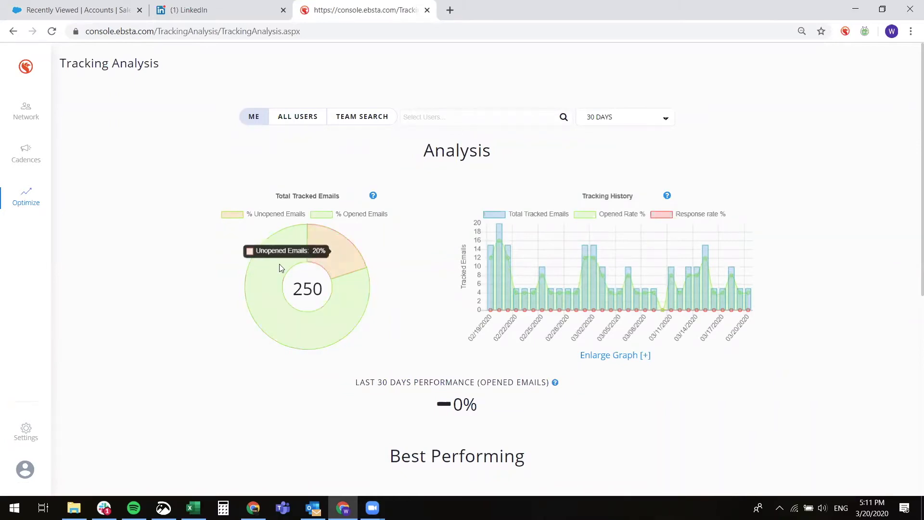
{"action": "mouse_move", "coordinate": [340, 253]}
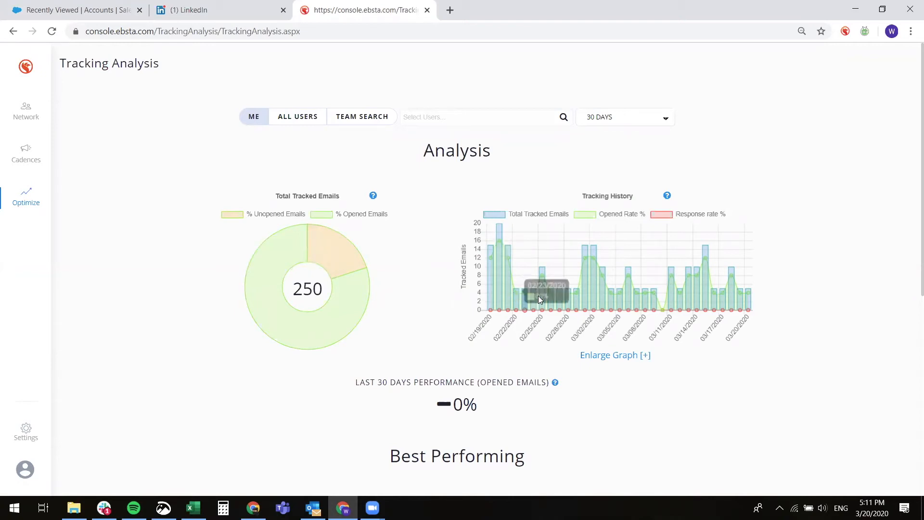
{"action": "mouse_move", "coordinate": [561, 292]}
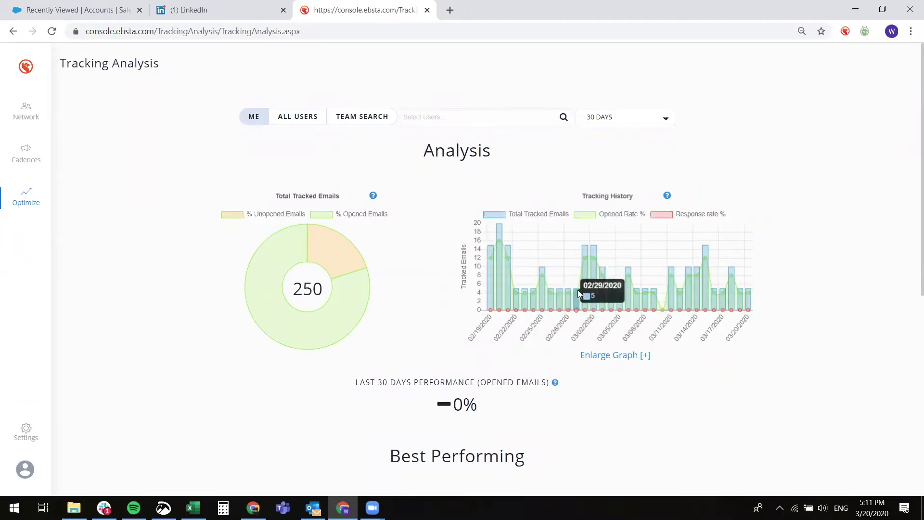
{"action": "mouse_move", "coordinate": [596, 294]}
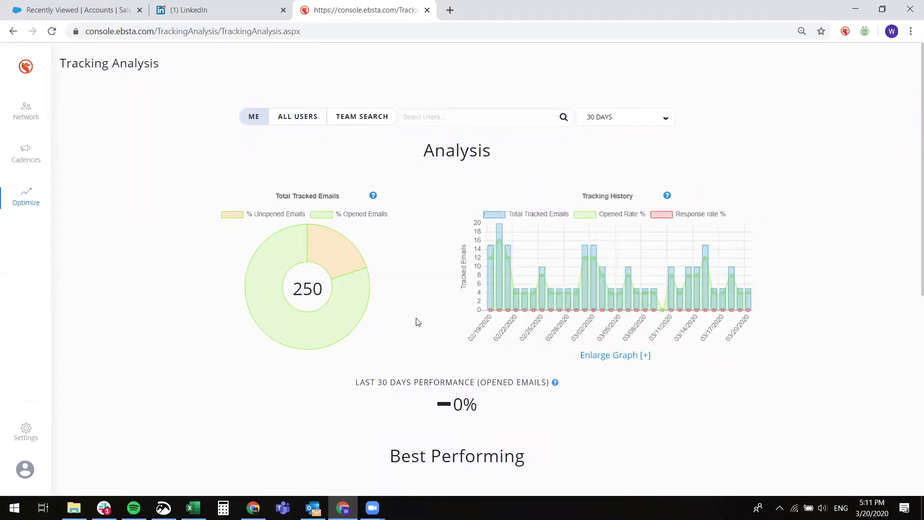
{"action": "scroll", "coordinate": [418, 322], "scroll_direction": "down", "scroll_amount": 7}
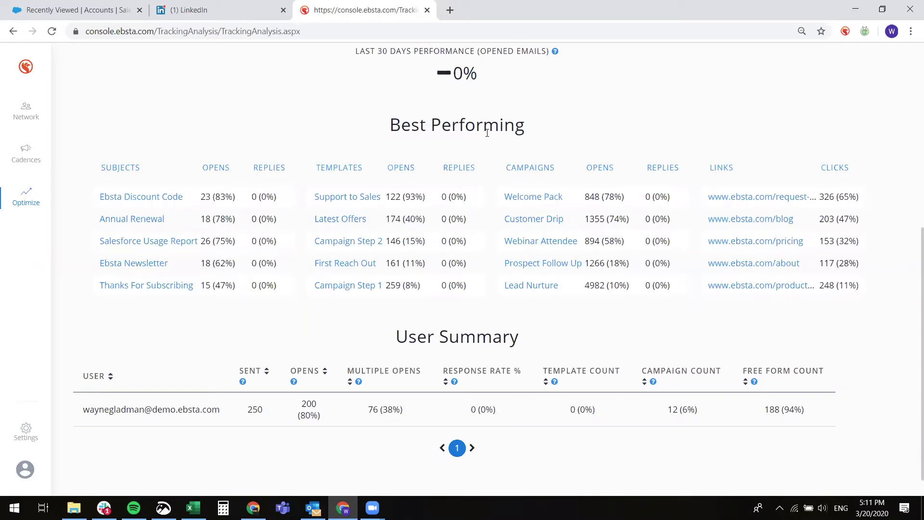
{"action": "scroll", "coordinate": [487, 133], "scroll_direction": "up", "scroll_amount": 7}
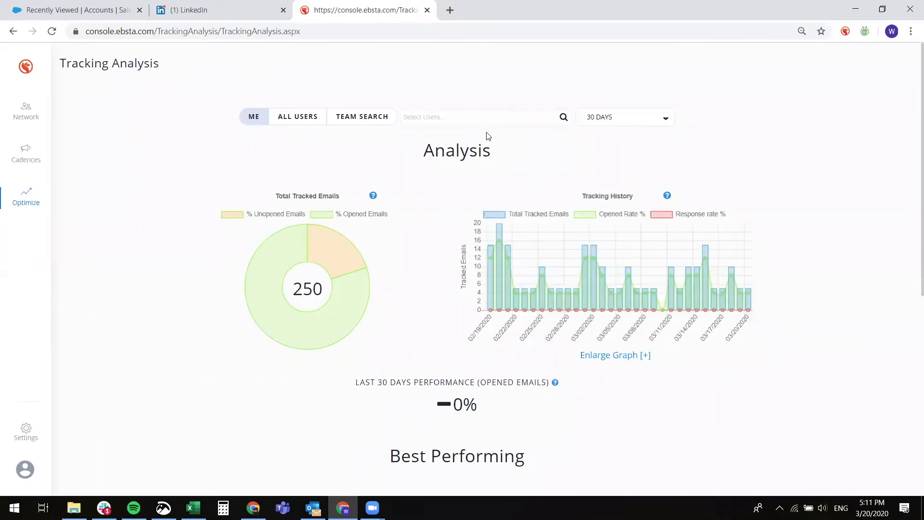
Step: Show the tracking analysis for all users and examine its charts, best-performing items and user summary
{"action": "left_click", "coordinate": [303, 117]}
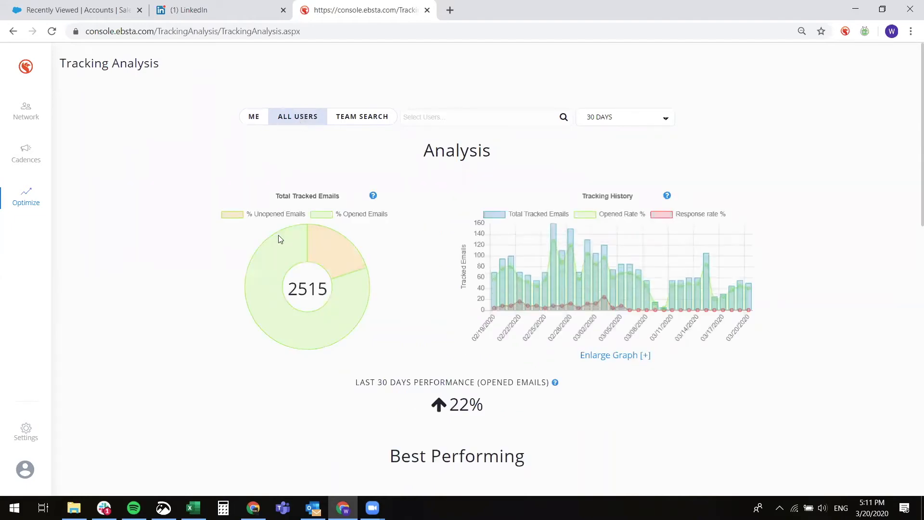
{"action": "mouse_move", "coordinate": [329, 246]}
{"action": "scroll", "coordinate": [353, 250], "scroll_direction": "down", "scroll_amount": 8}
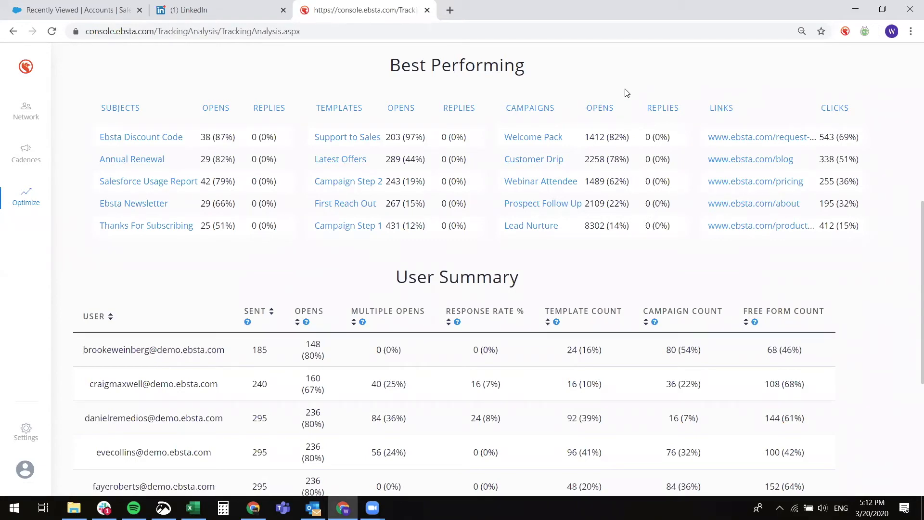
{"action": "scroll", "coordinate": [624, 92], "scroll_direction": "up", "scroll_amount": 8}
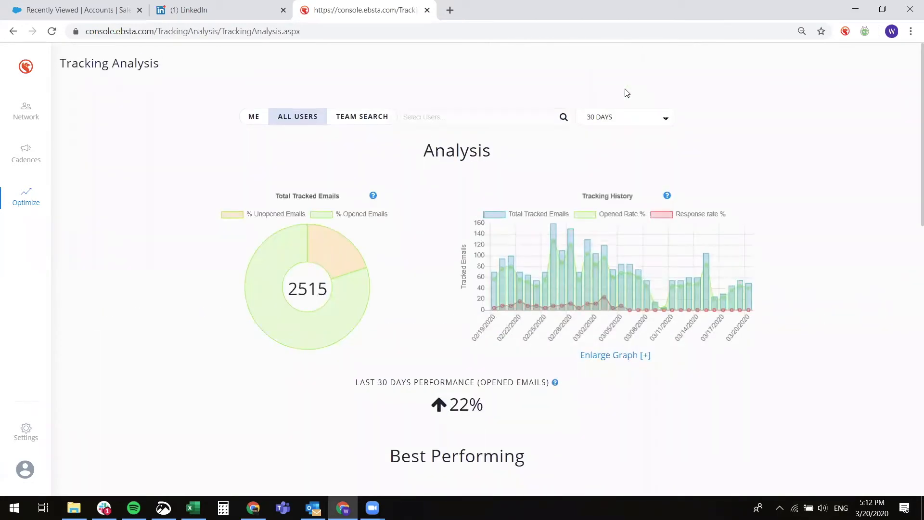
Step: Switch the tracking analysis to team search and view the selectable users and reporting periods
{"action": "left_click", "coordinate": [360, 117]}
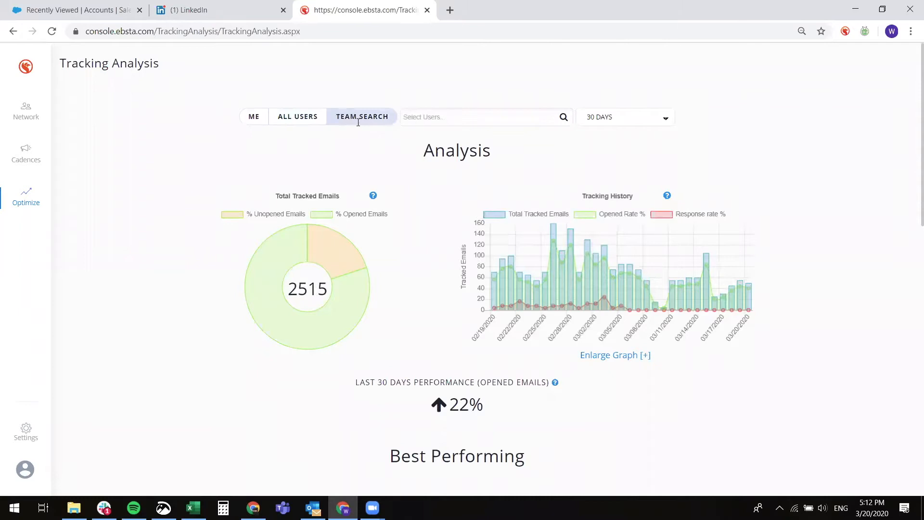
{"action": "left_click", "coordinate": [460, 116]}
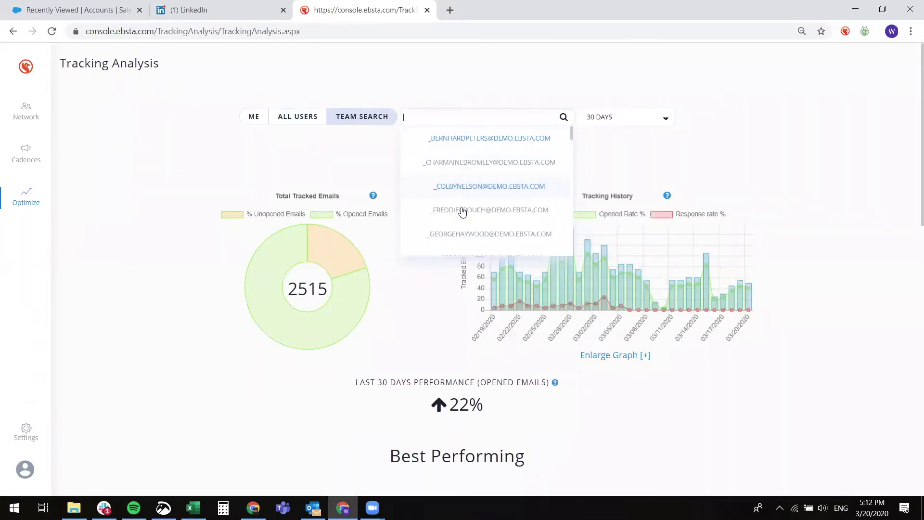
{"action": "left_click", "coordinate": [652, 123]}
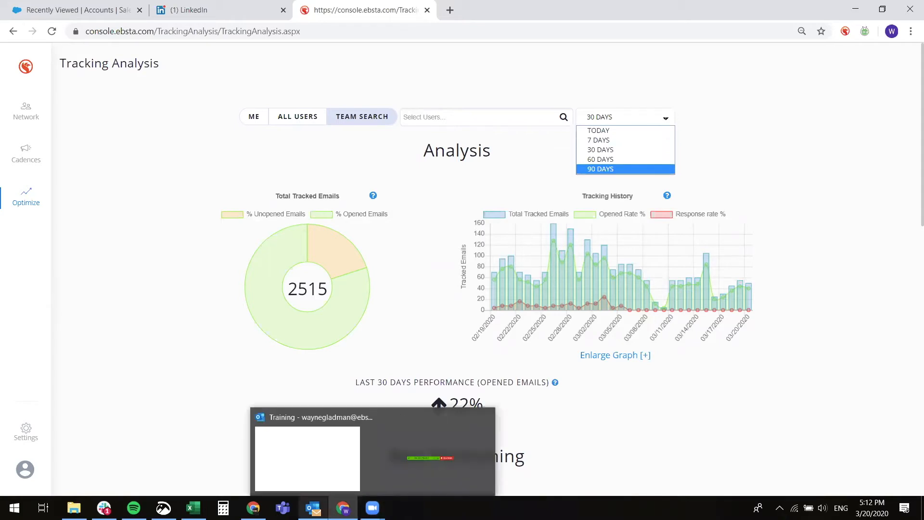
Step: Switch to Outlook, start adding the email's sender to a cadence, and choose the 17 March 2020 cadence with 488 contacts
{"action": "left_click", "coordinate": [313, 508]}
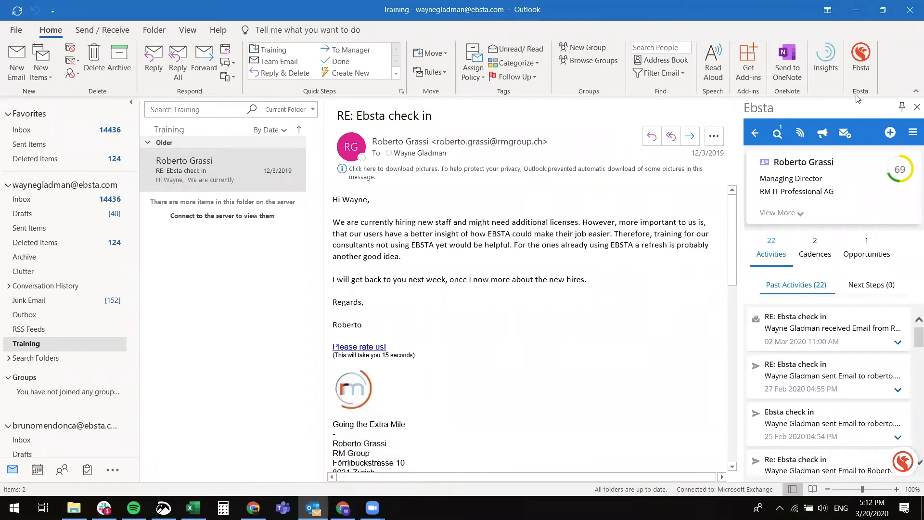
{"action": "left_click", "coordinate": [821, 139]}
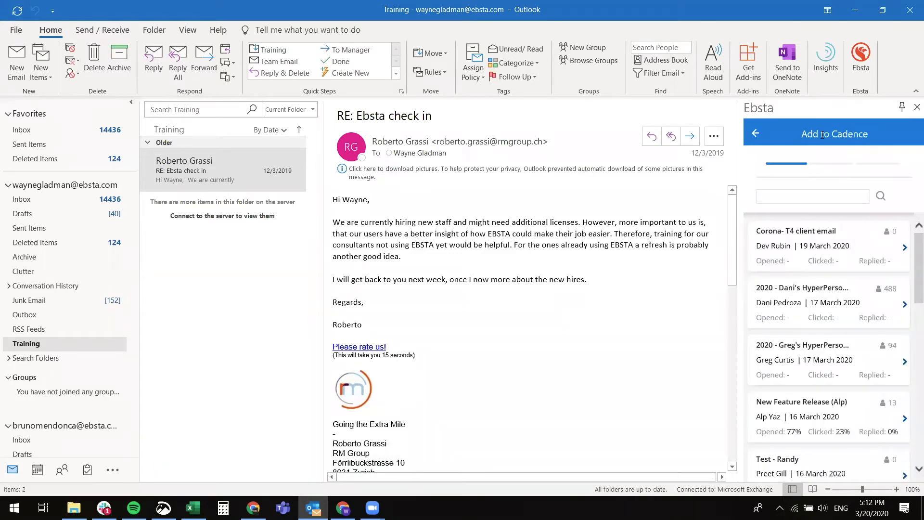
{"action": "left_click", "coordinate": [816, 304]}
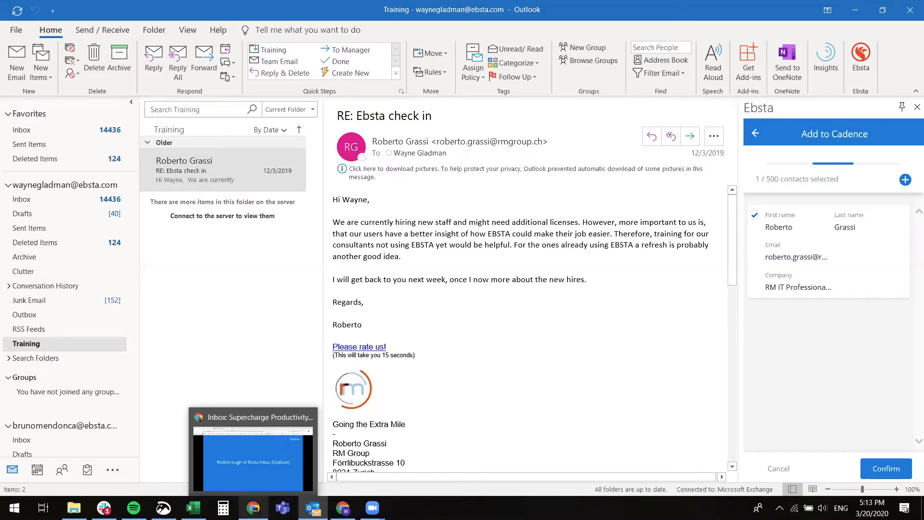
Step: Switch to the Ebsta console in Chrome and start a new cadence named "Outlook webinar!"
{"action": "left_click", "coordinate": [253, 506]}
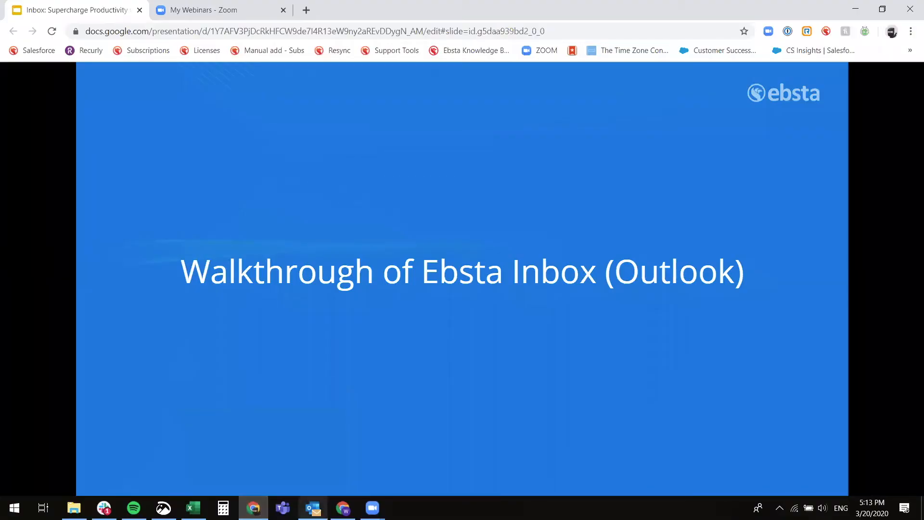
{"action": "left_click", "coordinate": [342, 508]}
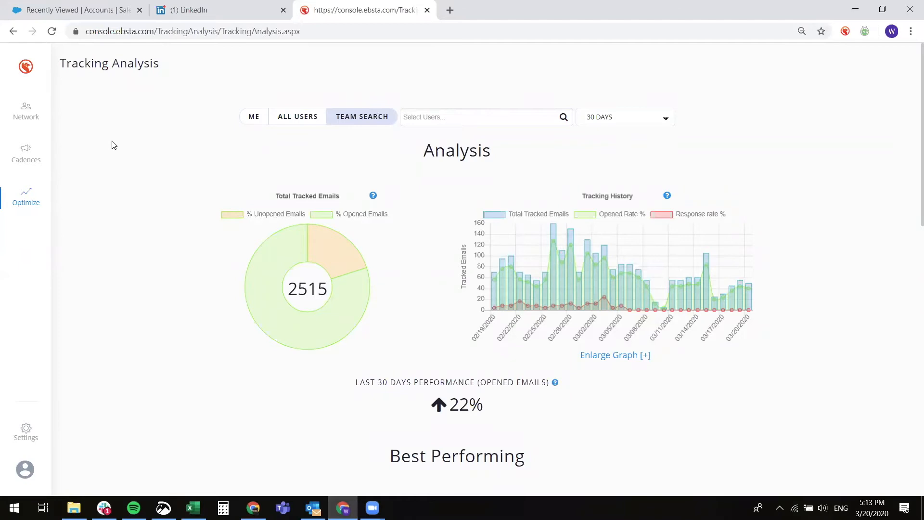
{"action": "left_click", "coordinate": [21, 161]}
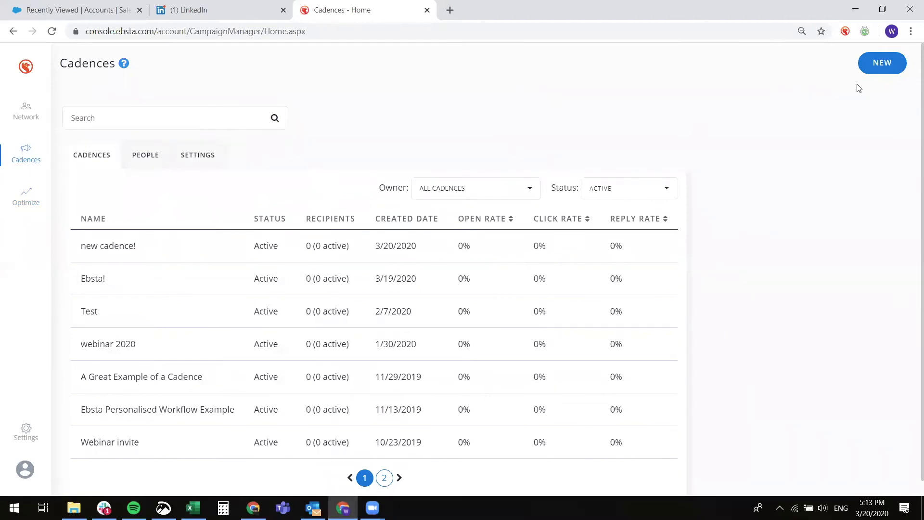
{"action": "left_click", "coordinate": [881, 68]}
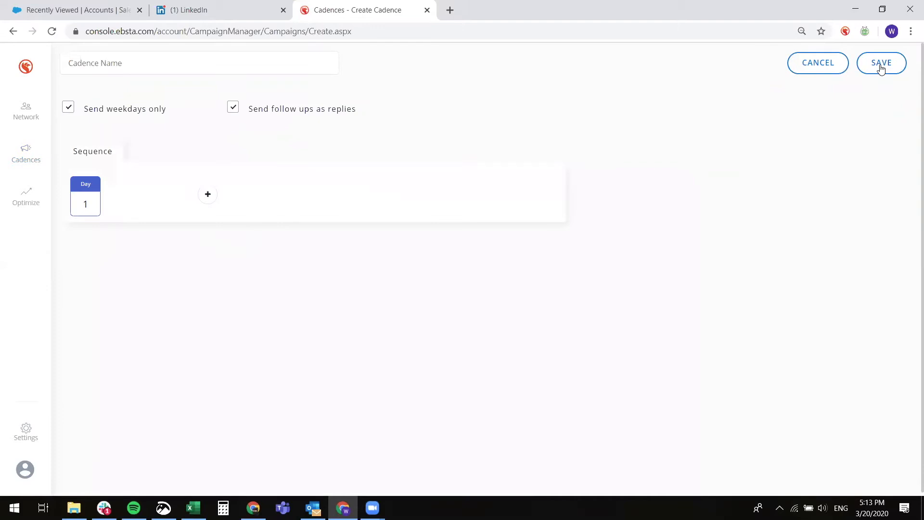
{"action": "left_click", "coordinate": [288, 59]}
{"action": "type", "text": "Outlook webinar!"}
Step: Add a day 1 email step to the cadence and fill it from the Salesforce template "Campaign Step 1"
{"action": "mouse_move", "coordinate": [206, 198]}
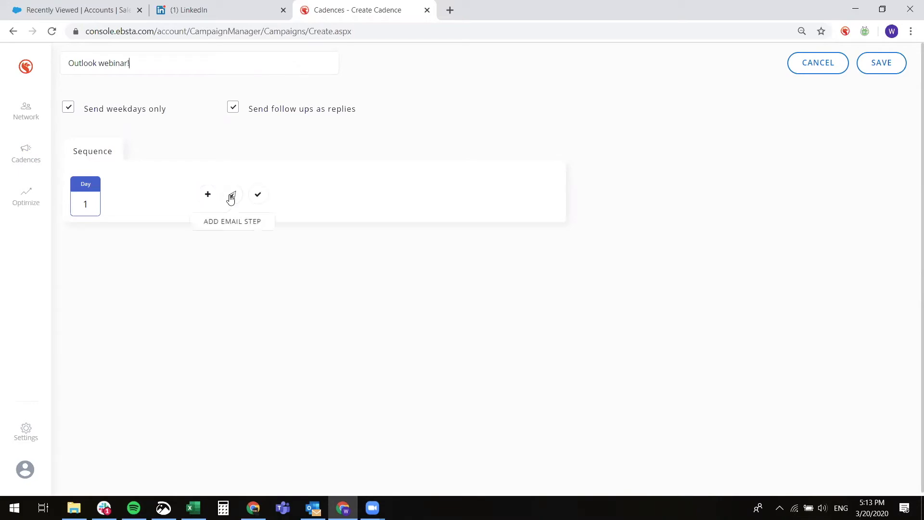
{"action": "left_click", "coordinate": [230, 198]}
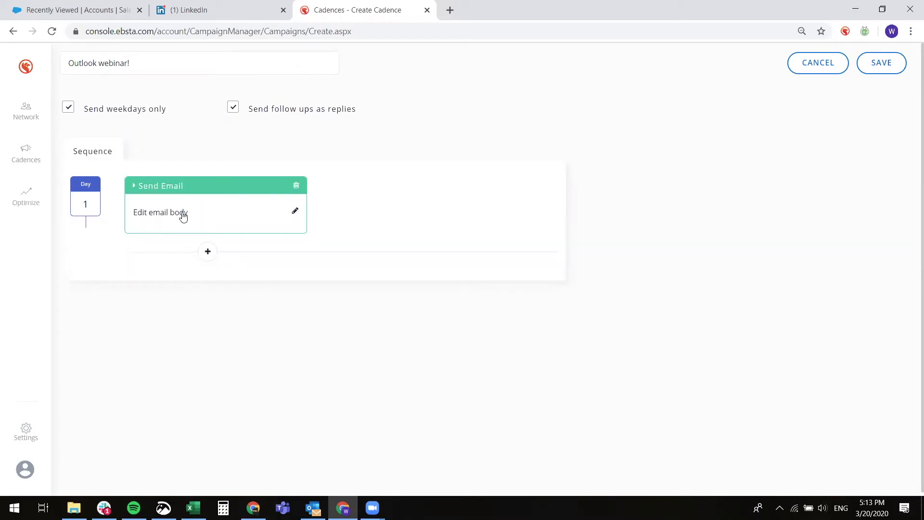
{"action": "left_click", "coordinate": [182, 216]}
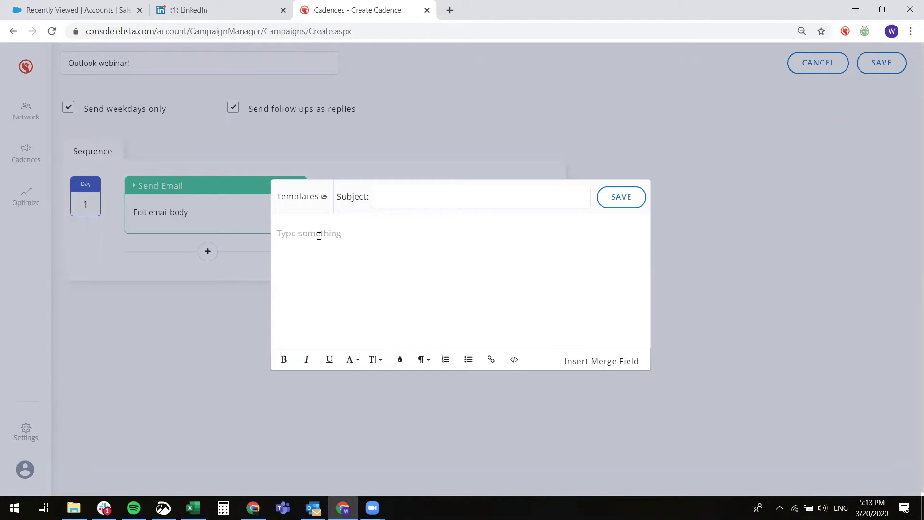
{"action": "left_click", "coordinate": [597, 368]}
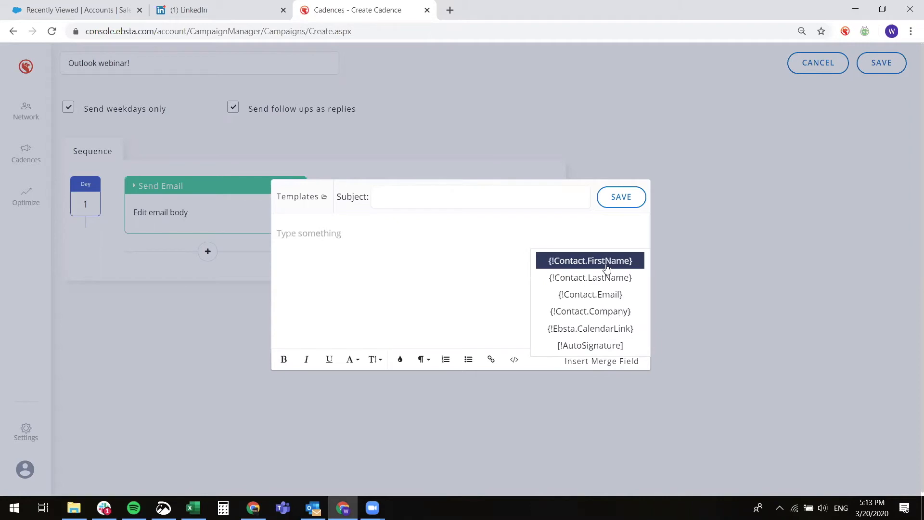
{"action": "left_click", "coordinate": [303, 201]}
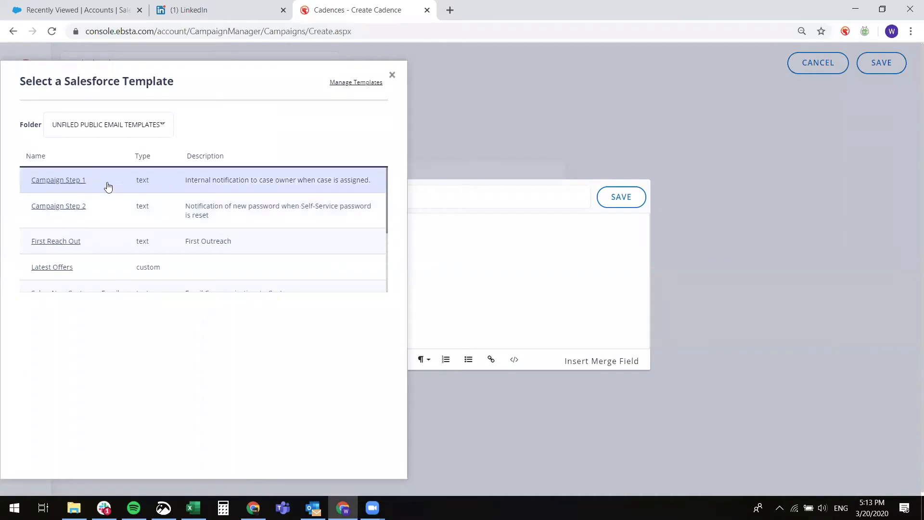
{"action": "left_click", "coordinate": [77, 181]}
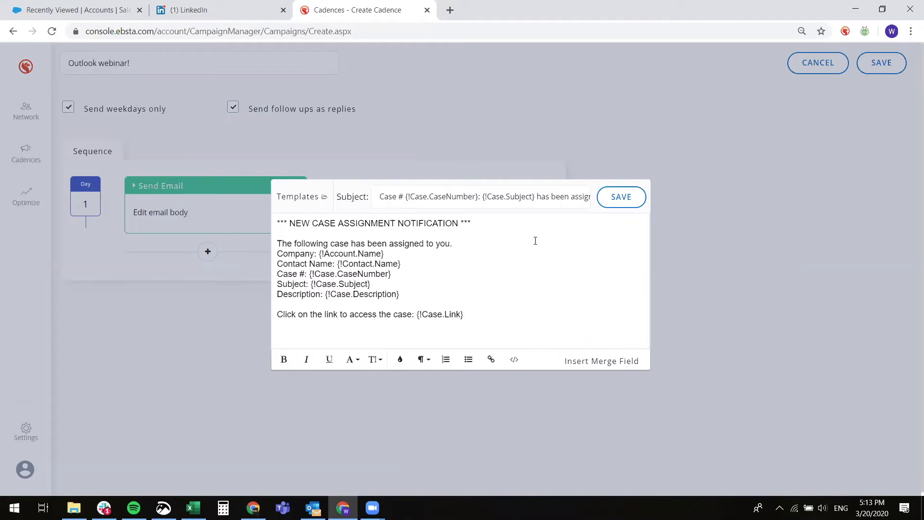
{"action": "left_click", "coordinate": [630, 206]}
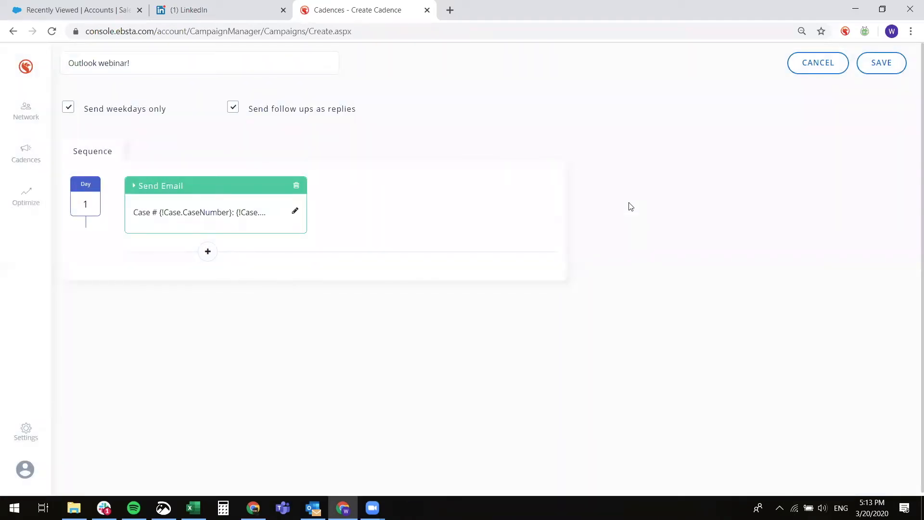
Step: Add a day 4 follow-up email for no response after 3 days, using the Salesforce template "Campaign Step 2"
{"action": "left_click", "coordinate": [208, 252]}
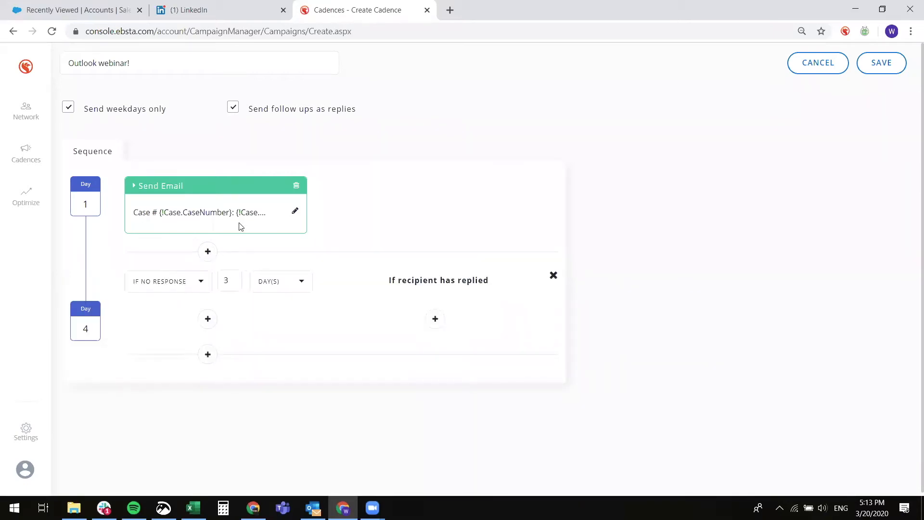
{"action": "left_click", "coordinate": [208, 318]}
{"action": "left_click", "coordinate": [232, 319]}
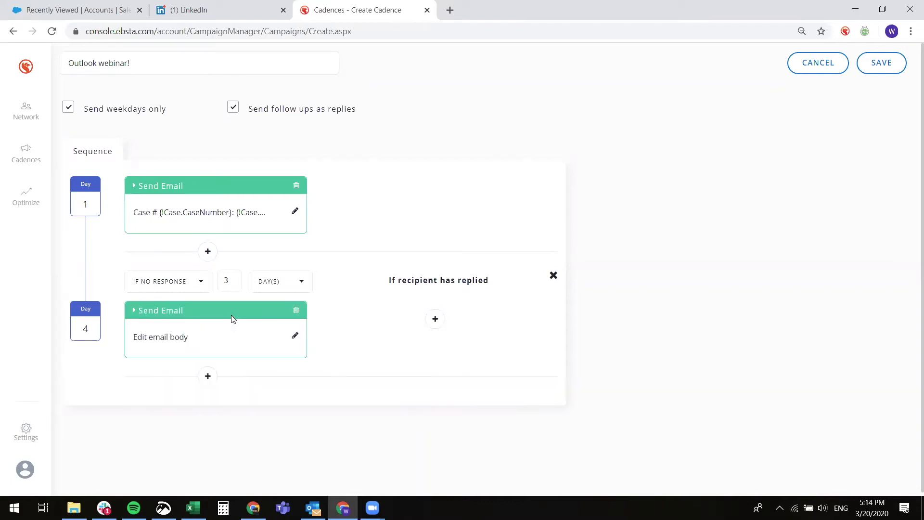
{"action": "left_click", "coordinate": [165, 338]}
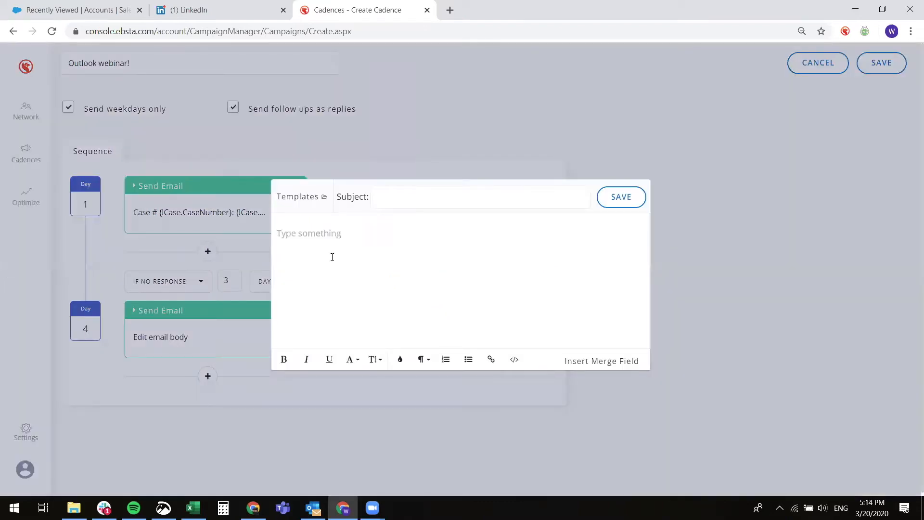
{"action": "left_click", "coordinate": [291, 199]}
{"action": "left_click", "coordinate": [58, 205]}
{"action": "left_click", "coordinate": [622, 197]}
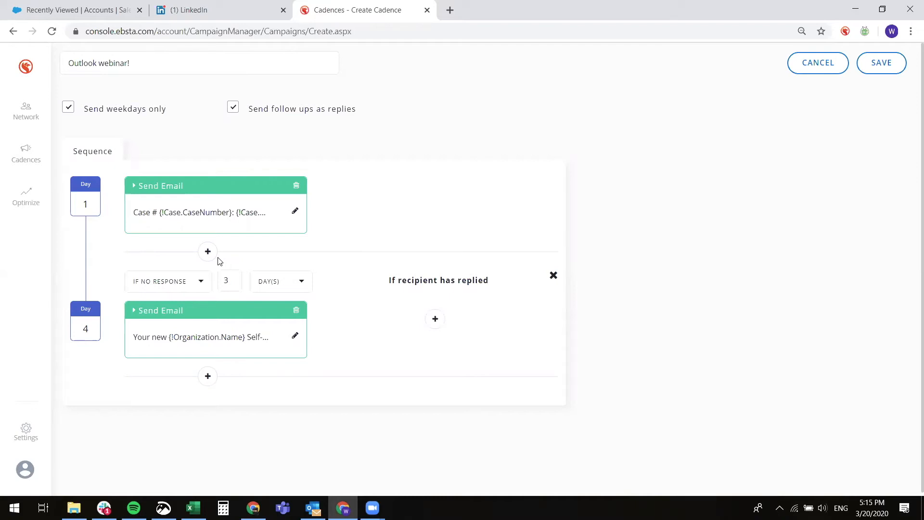
Step: Add a day 7 Salesforce task for no response after 3 days, with "Call!" as description and subject
{"action": "left_click", "coordinate": [206, 382]}
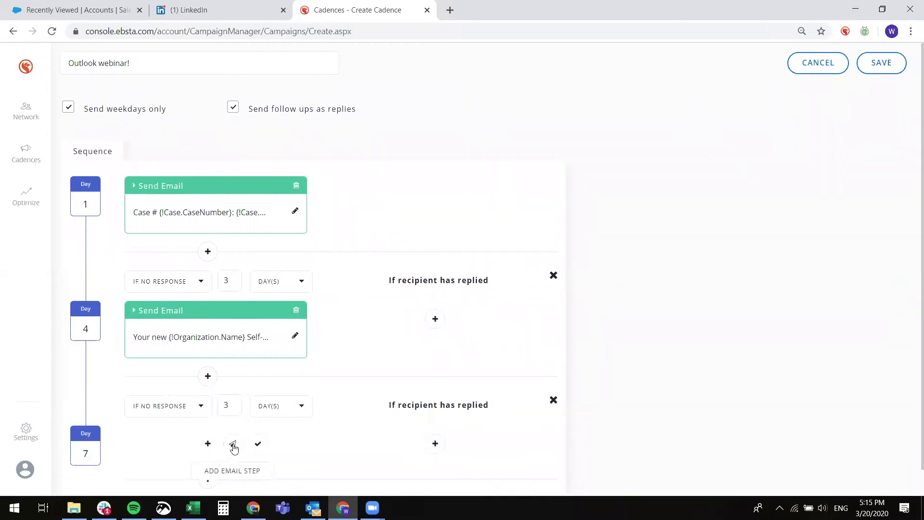
{"action": "left_click", "coordinate": [259, 446]}
{"action": "scroll", "coordinate": [360, 442], "scroll_direction": "down", "scroll_amount": 3}
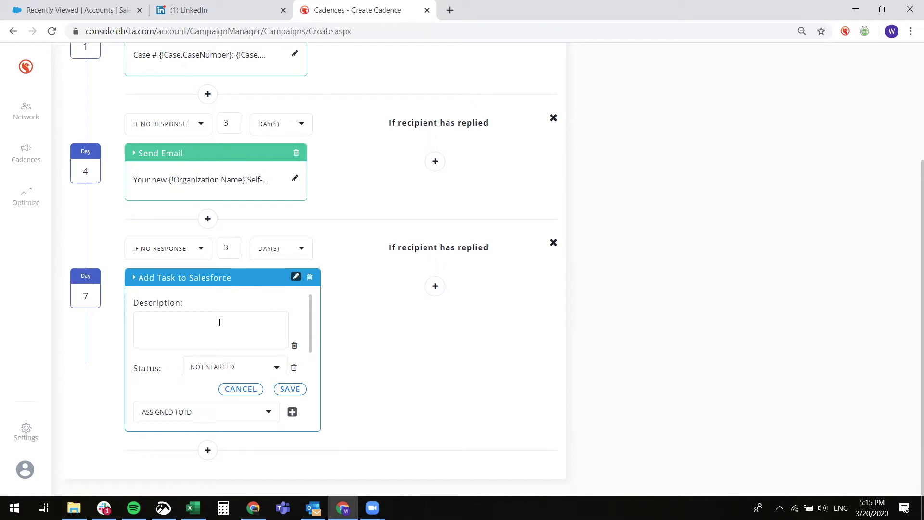
{"action": "type", "text": "Call!"}
{"action": "scroll", "coordinate": [245, 333], "scroll_direction": "down", "scroll_amount": 1}
{"action": "left_click", "coordinate": [212, 362]}
{"action": "type", "text": "Call"}
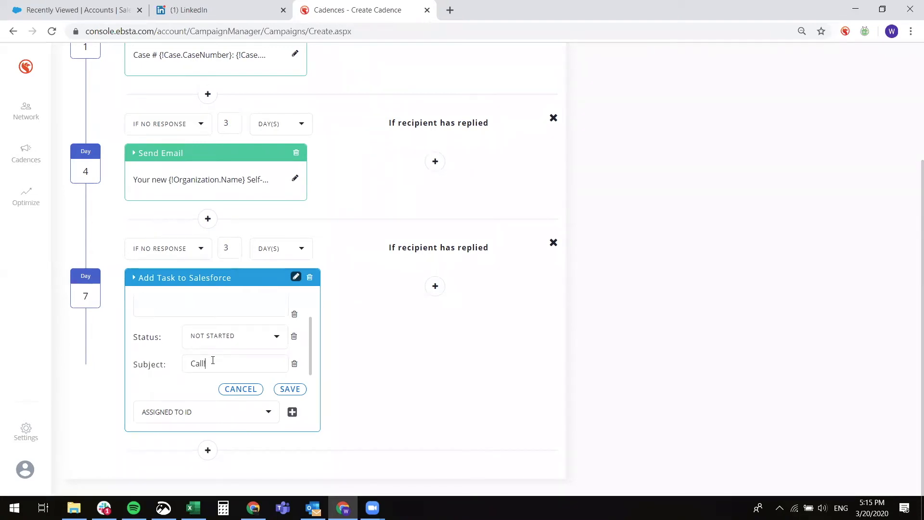
{"action": "left_click", "coordinate": [289, 389]}
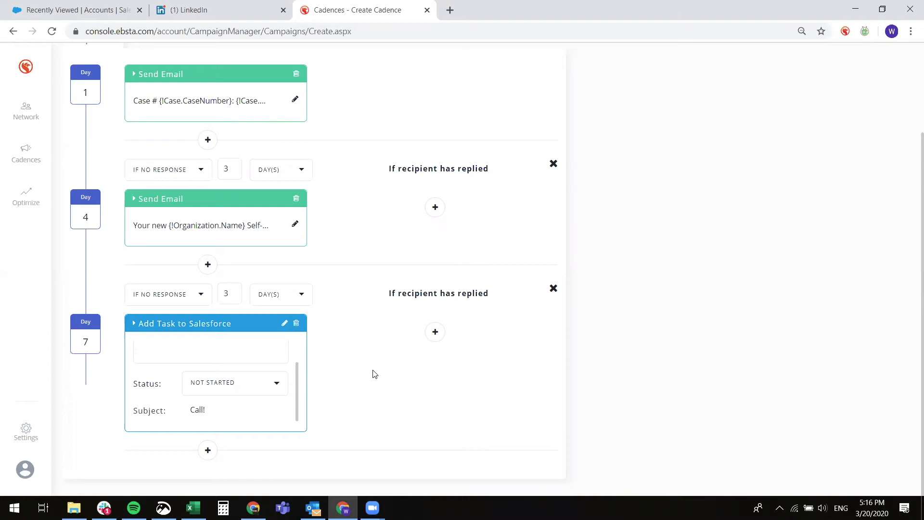
Step: Save the "Outlook webinar!" cadence and review its stages
{"action": "scroll", "coordinate": [571, 376], "scroll_direction": "up", "scroll_amount": 2}
{"action": "left_click", "coordinate": [888, 63]}
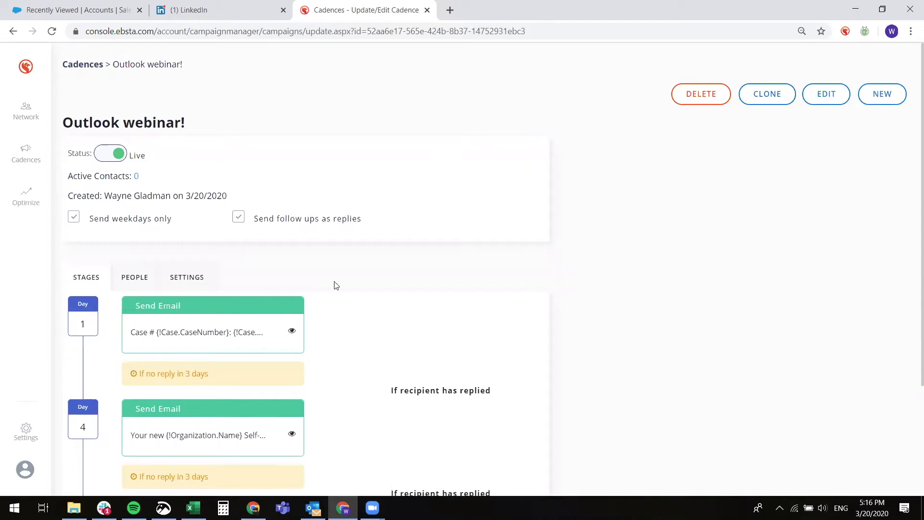
{"action": "scroll", "coordinate": [388, 331], "scroll_direction": "down", "scroll_amount": 2}
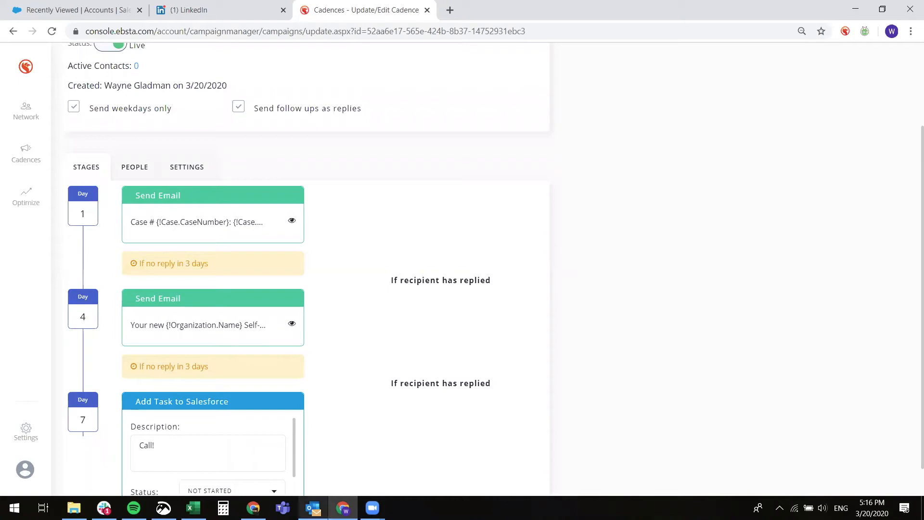
Step: Switch back to Outlook and choose the 17 March 2020 cadence with 94 contacts for the email's sender instead
{"action": "left_click", "coordinate": [313, 507]}
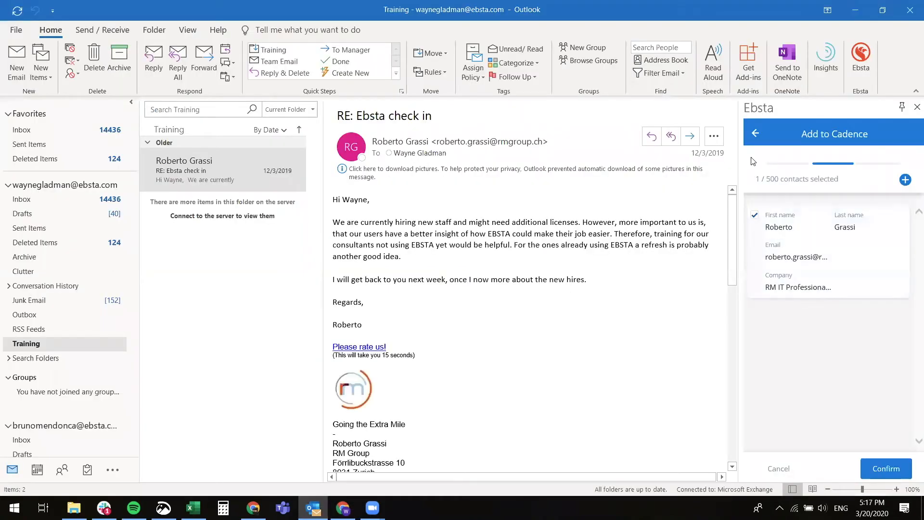
{"action": "left_click", "coordinate": [755, 135]}
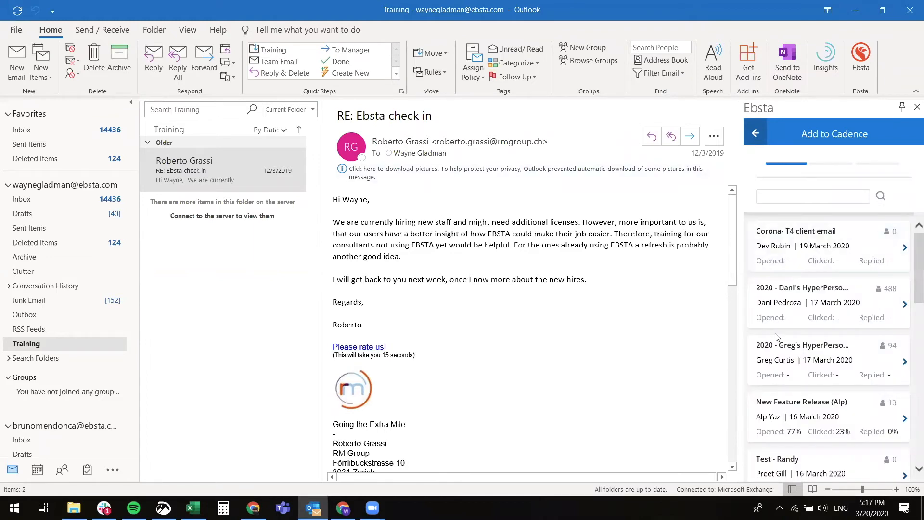
{"action": "left_click", "coordinate": [795, 356]}
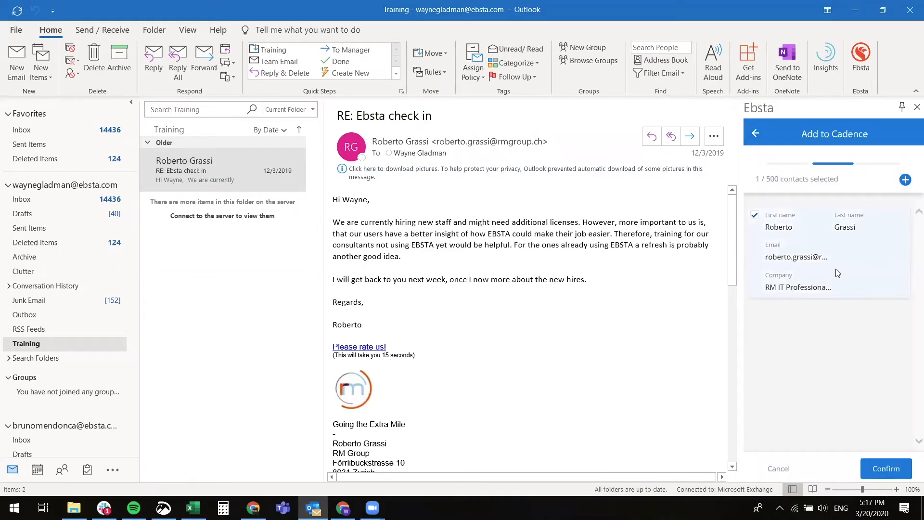
Step: Start a new email to a suggested colleague and choose the 17 March 2020 cadence with 488 contacts for that recipient
{"action": "left_click", "coordinate": [14, 71]}
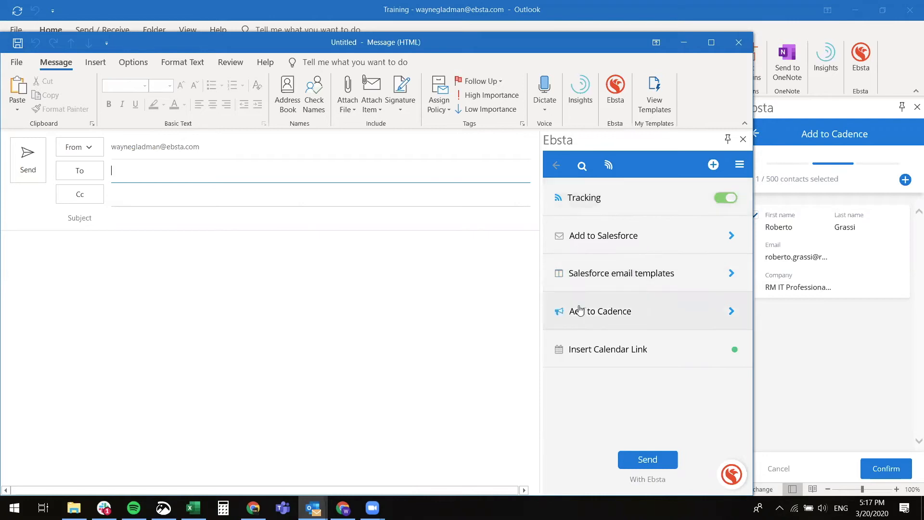
{"action": "type", "text": "preet"}
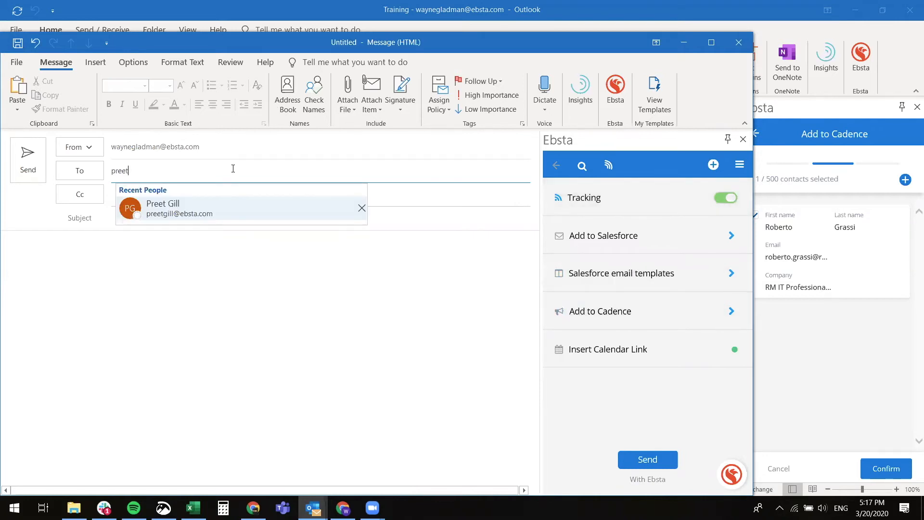
{"action": "left_click", "coordinate": [194, 213]}
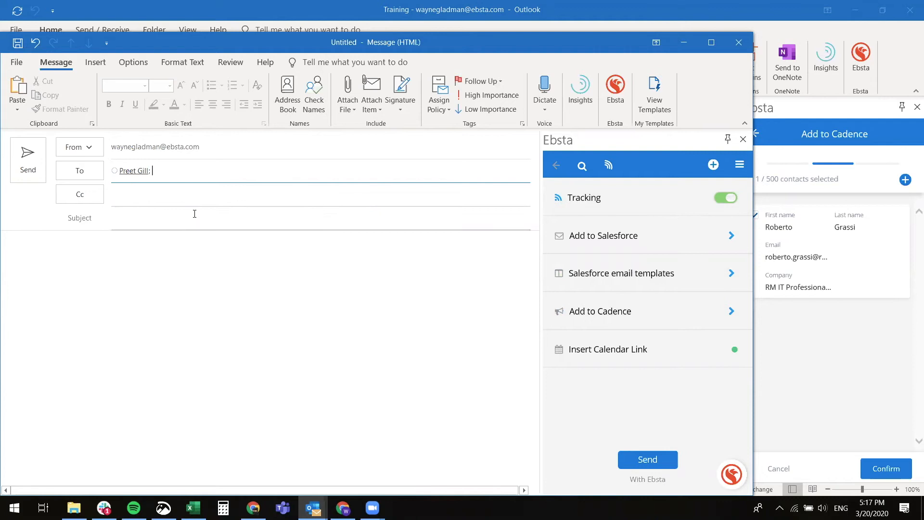
{"action": "left_click", "coordinate": [642, 316]}
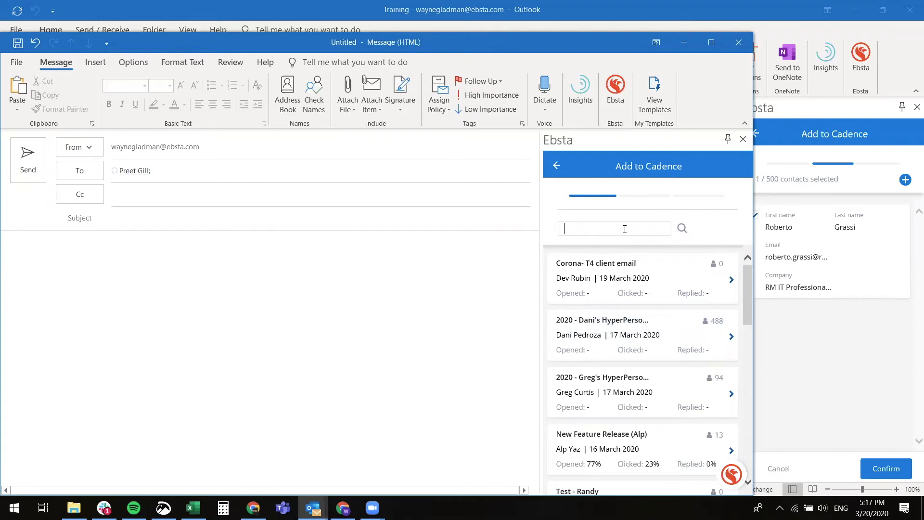
{"action": "left_click", "coordinate": [591, 343]}
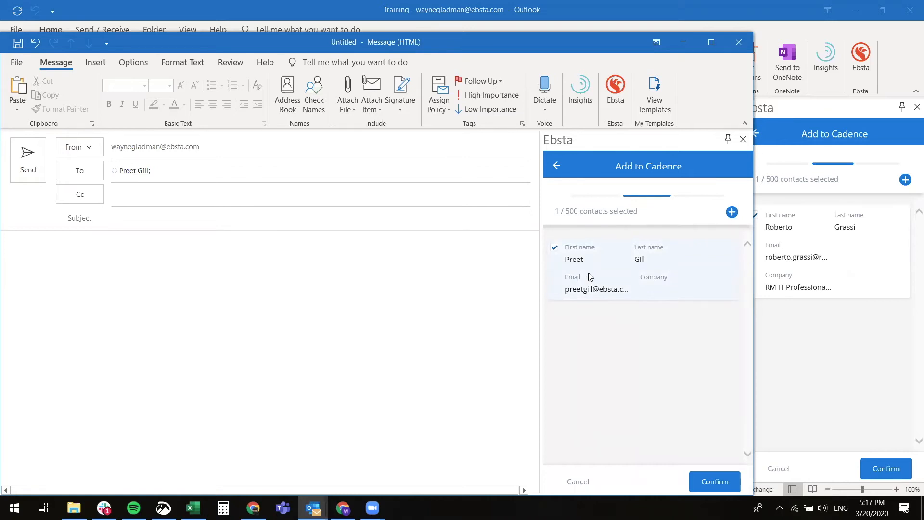
Step: Check the form for adding a new recipient to the cadence, and return to the cadence list
{"action": "left_click", "coordinate": [732, 212]}
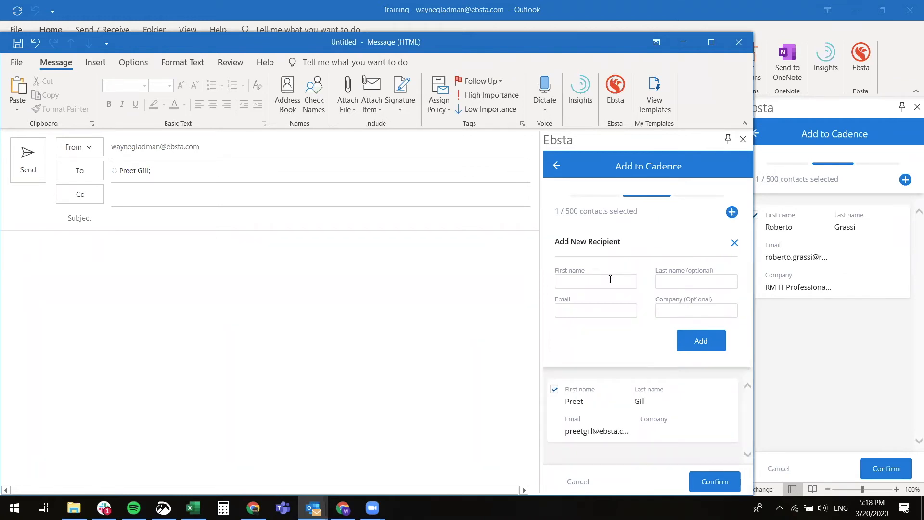
{"action": "left_click", "coordinate": [556, 166]}
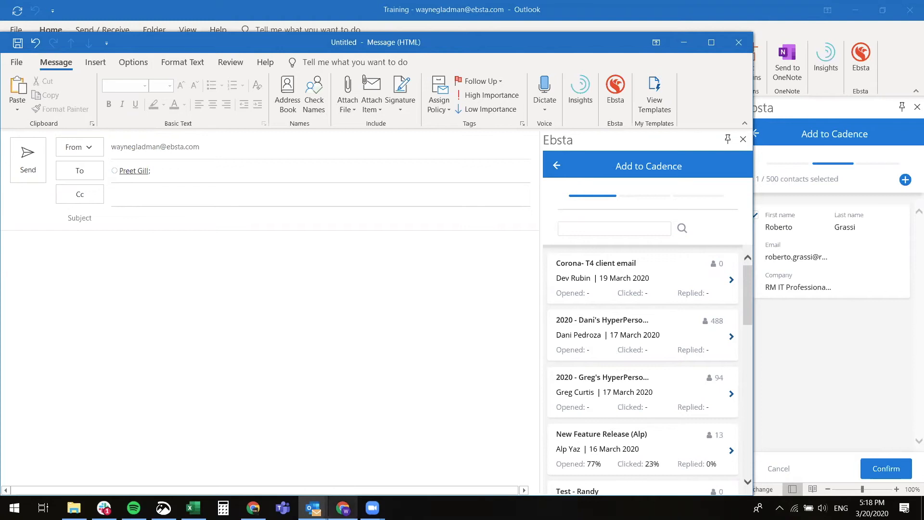
Step: Switch to Salesforce in Chrome and open the "Outlook webinar!" cadence through Add To Ebsta Cadence on the Contacts list
{"action": "left_click", "coordinate": [343, 508]}
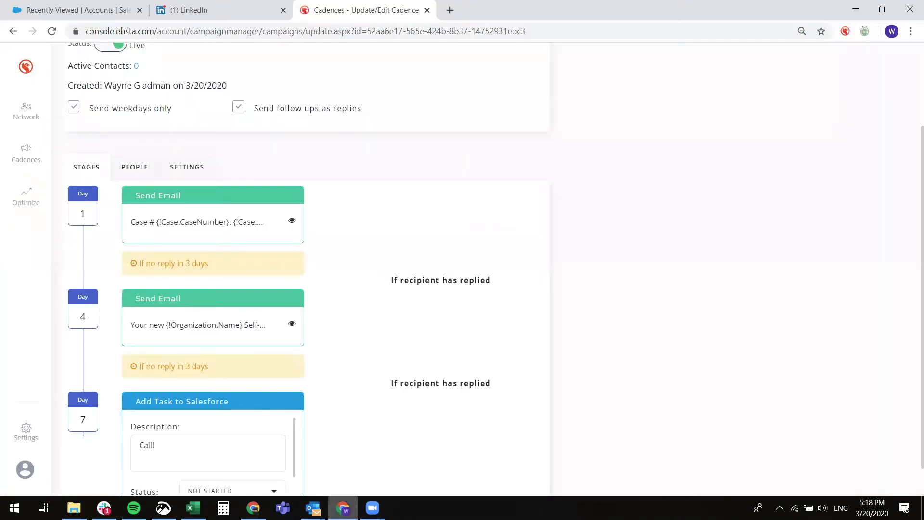
{"action": "left_click", "coordinate": [86, 9]}
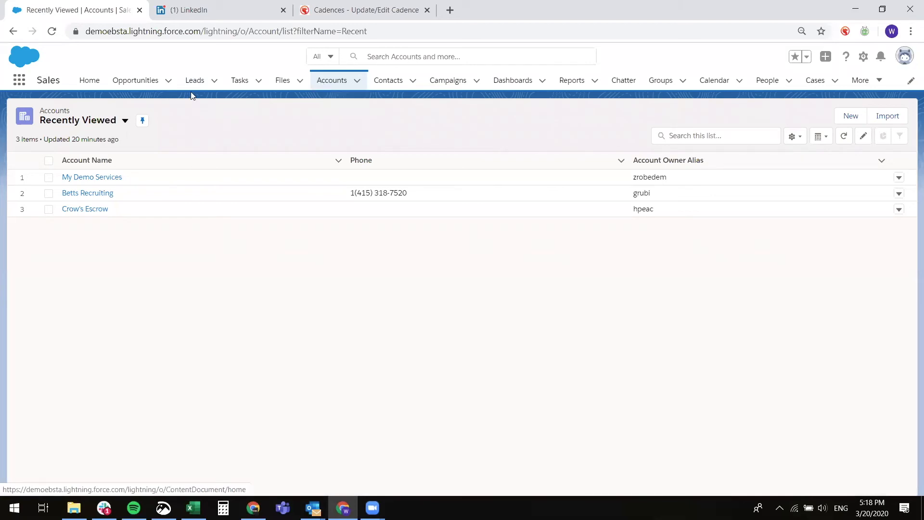
{"action": "left_click", "coordinate": [385, 81]}
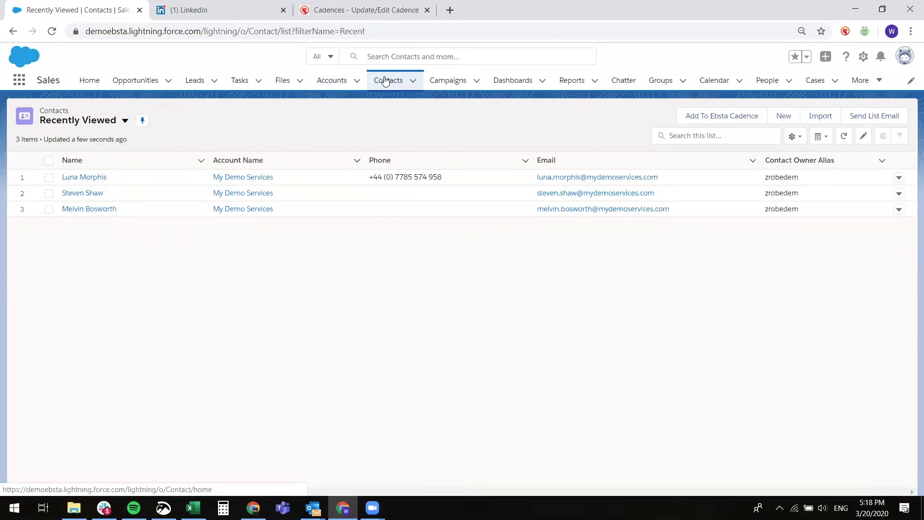
{"action": "left_click", "coordinate": [704, 120]}
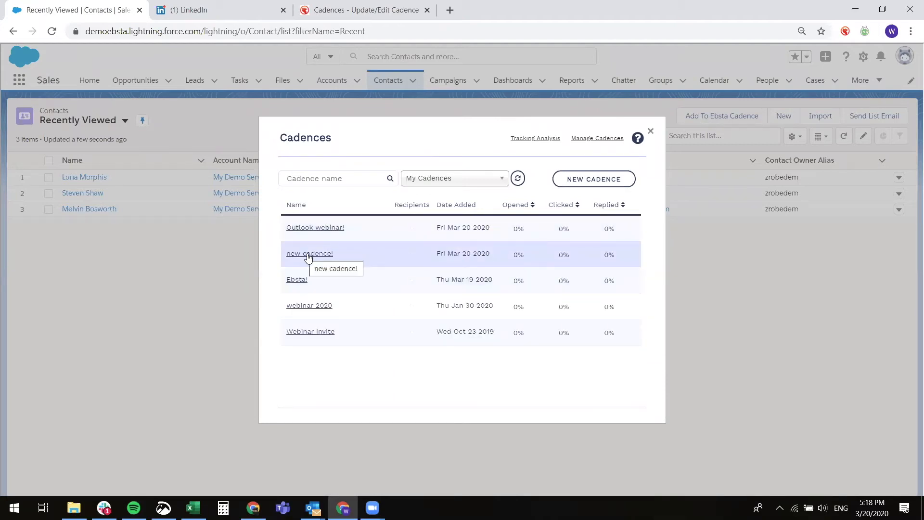
{"action": "left_click", "coordinate": [325, 228]}
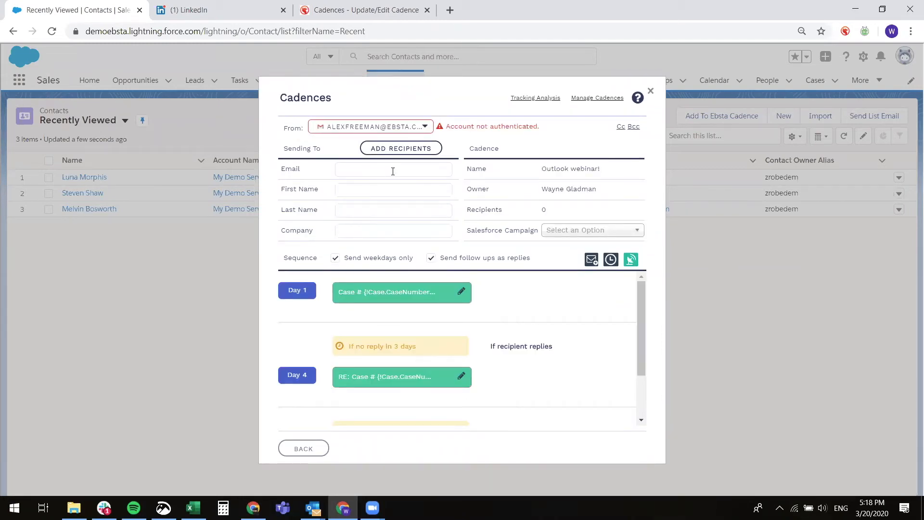
Step: Review the cadence's recipient sources, including Salesforce contact views and CSV, and its email scheduling calendar, cancelling out of both
{"action": "left_click", "coordinate": [406, 149]}
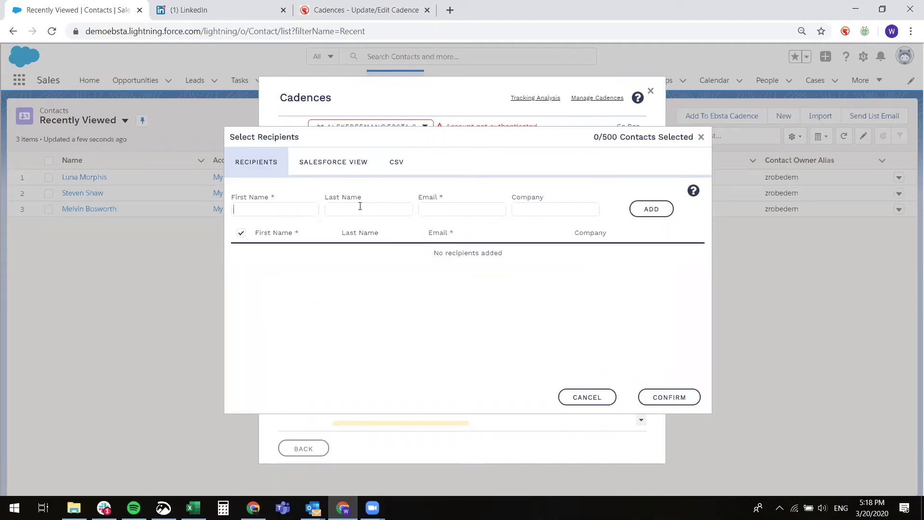
{"action": "left_click", "coordinate": [351, 168]}
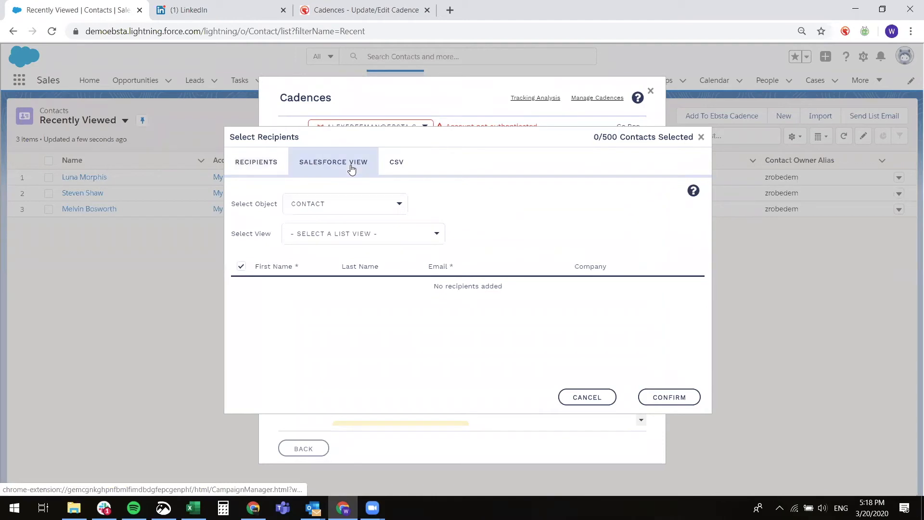
{"action": "left_click", "coordinate": [346, 207]}
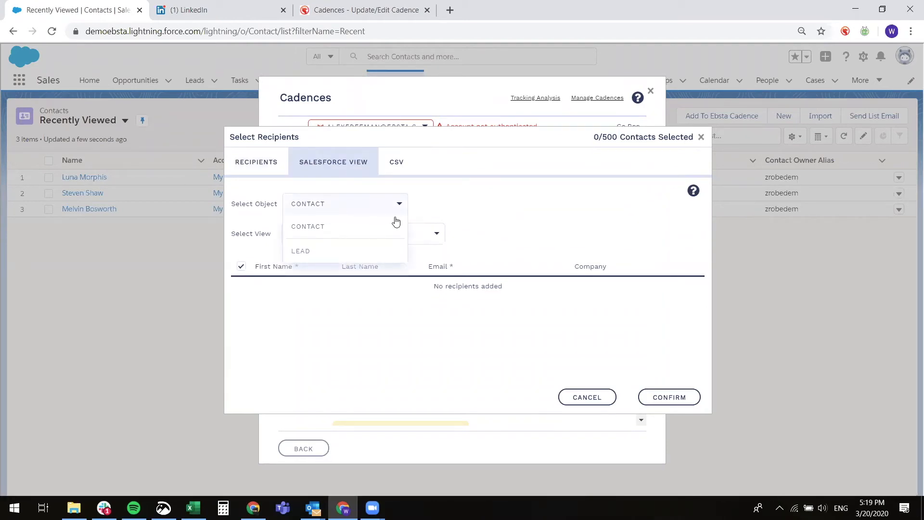
{"action": "left_click", "coordinate": [422, 234]}
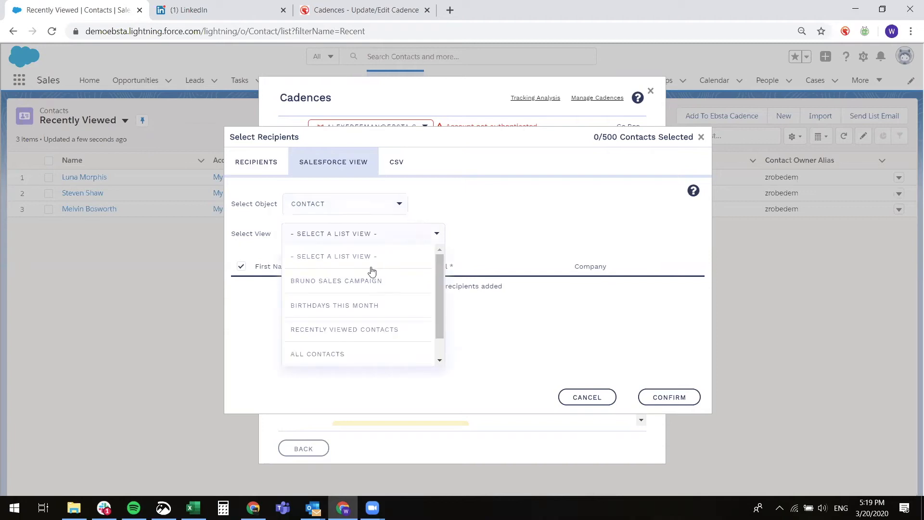
{"action": "left_click", "coordinate": [397, 164]}
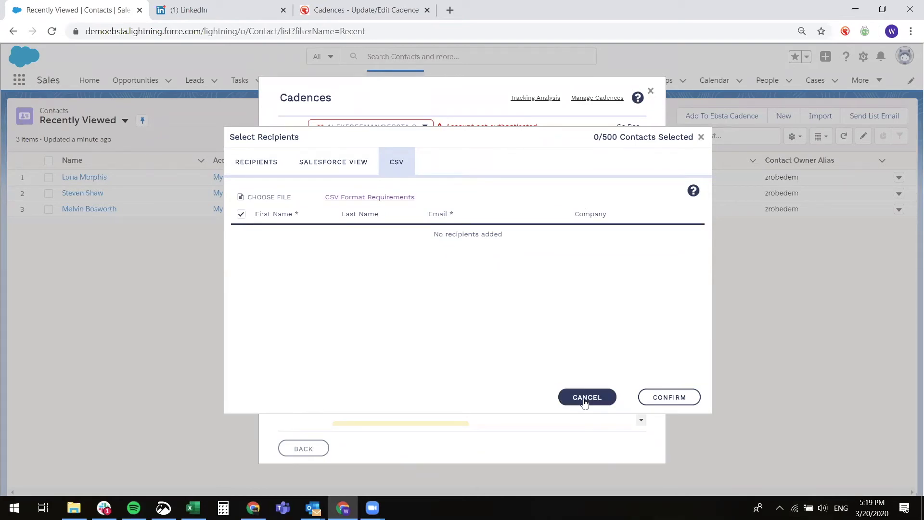
{"action": "left_click", "coordinate": [585, 402]}
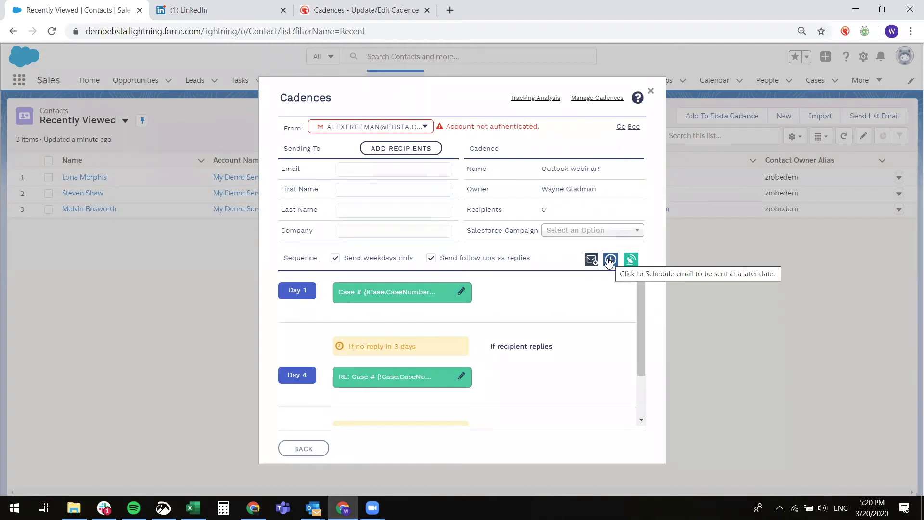
{"action": "left_click", "coordinate": [610, 260]}
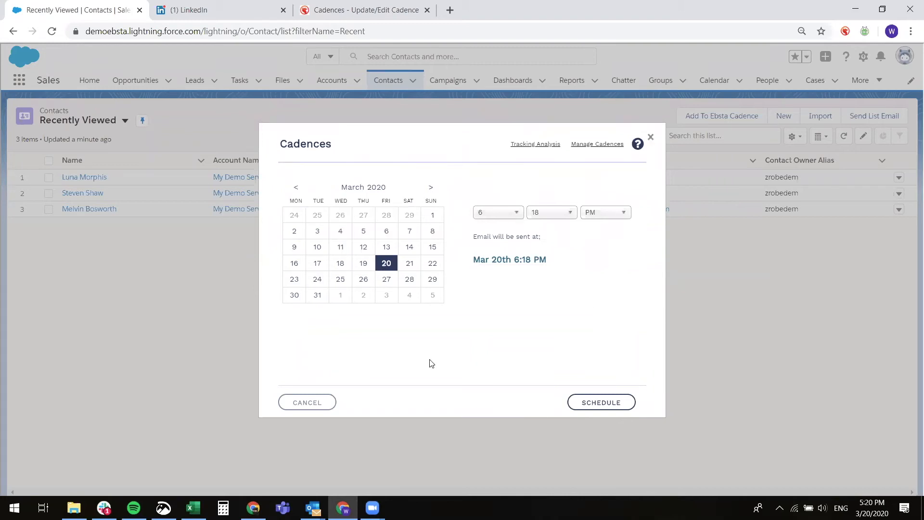
{"action": "left_click", "coordinate": [320, 401]}
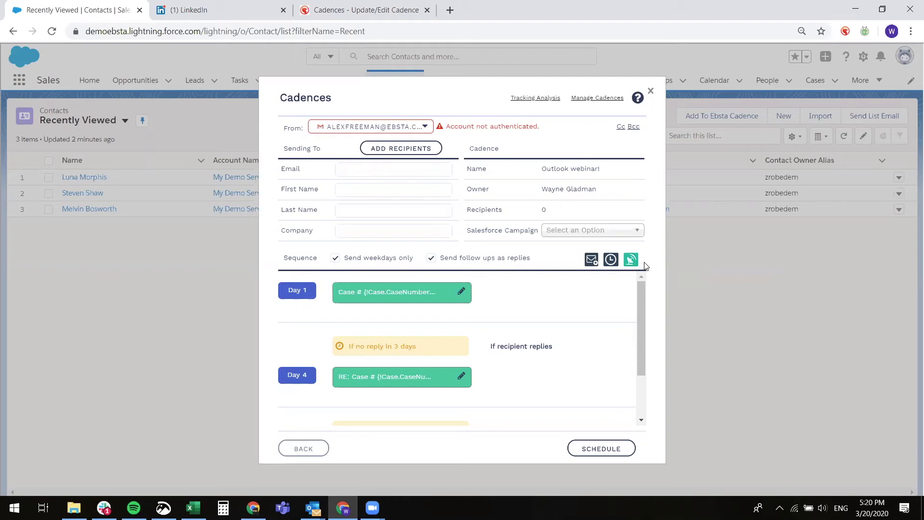
Step: Go to cadence management in the Ebsta console and view the contact report of the fifth person listed
{"action": "left_click", "coordinate": [594, 100]}
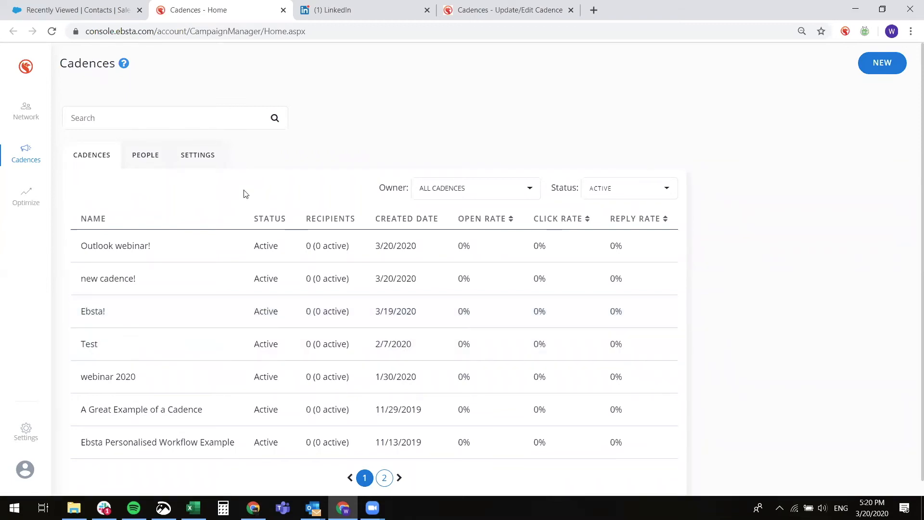
{"action": "left_click", "coordinate": [146, 161]}
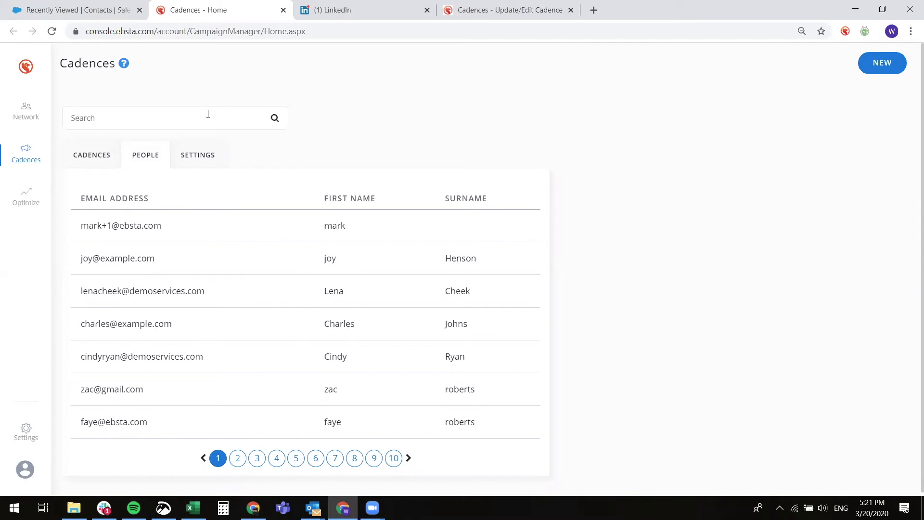
{"action": "left_click", "coordinate": [160, 353]}
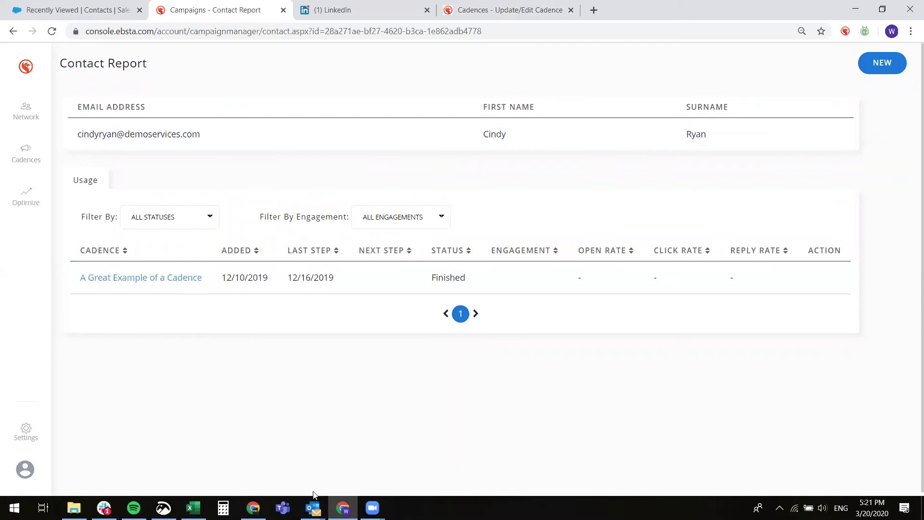
Step: Switch back to the untitled Outlook message and review its Add to Salesforce options, including the people search, without confirming
{"action": "mouse_move", "coordinate": [313, 508]}
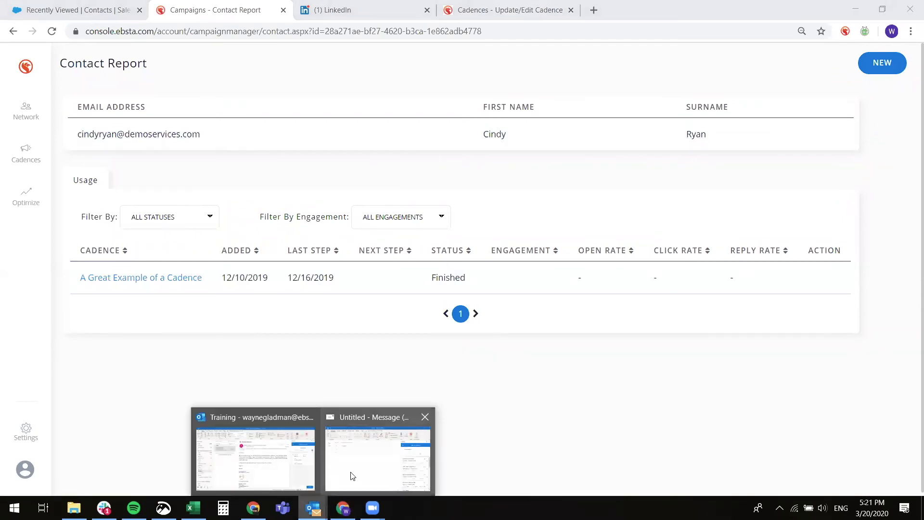
{"action": "left_click", "coordinate": [351, 472]}
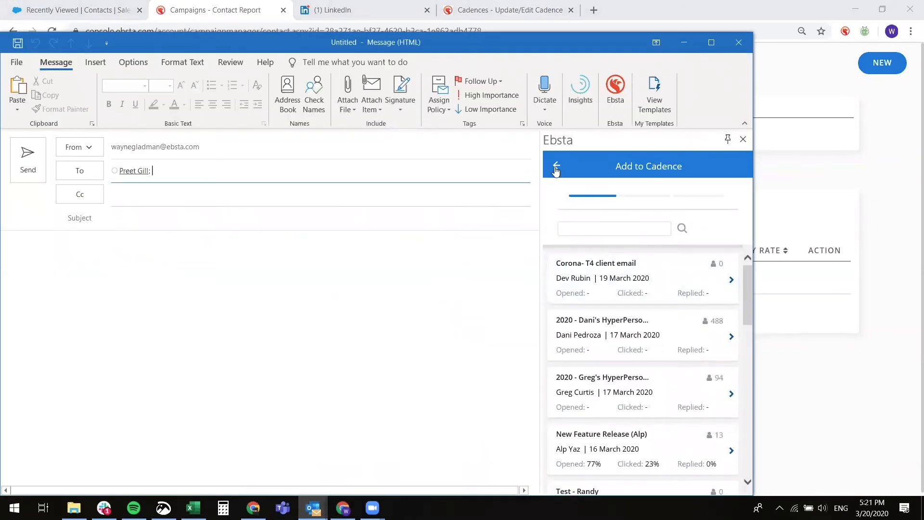
{"action": "left_click", "coordinate": [556, 166]}
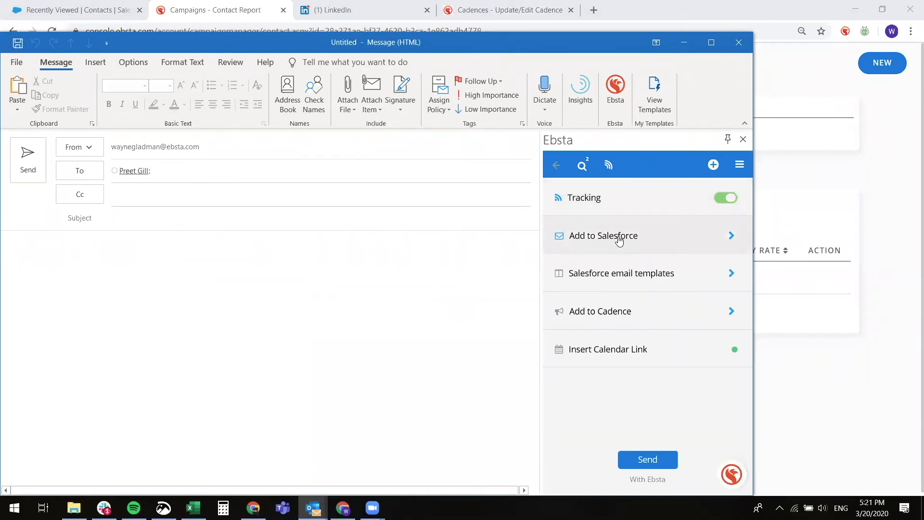
{"action": "left_click", "coordinate": [618, 241]}
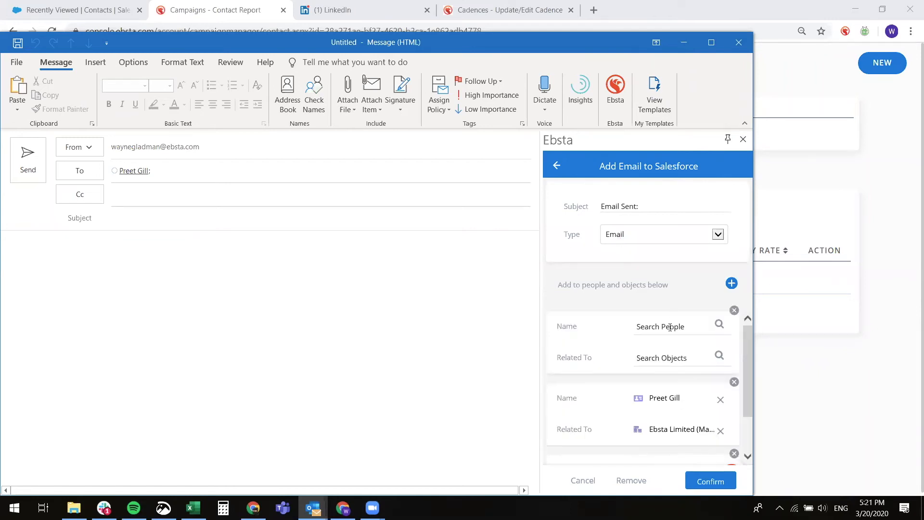
{"action": "left_click", "coordinate": [664, 327]}
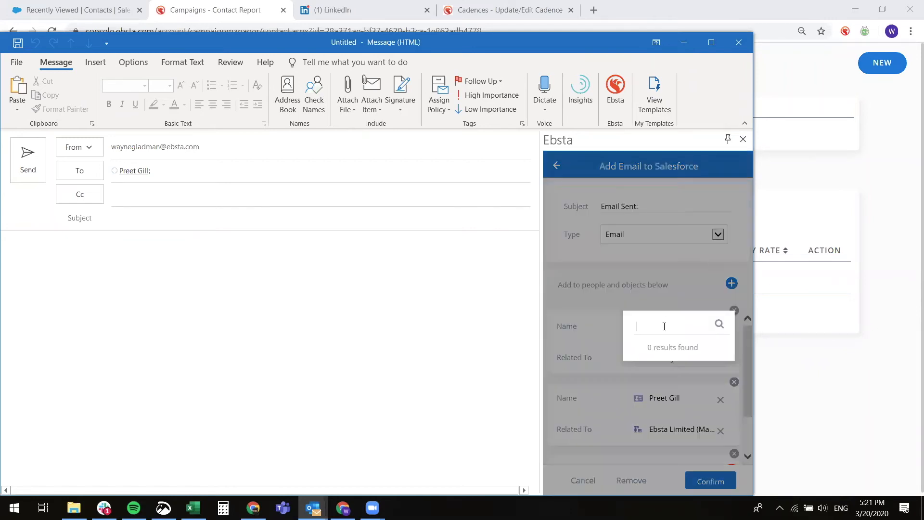
{"action": "left_click", "coordinate": [595, 326]}
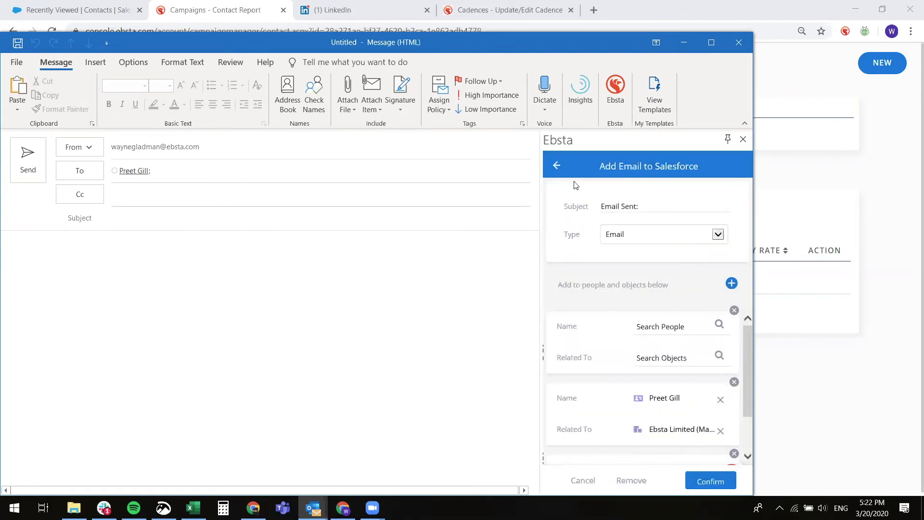
{"action": "left_click", "coordinate": [558, 166]}
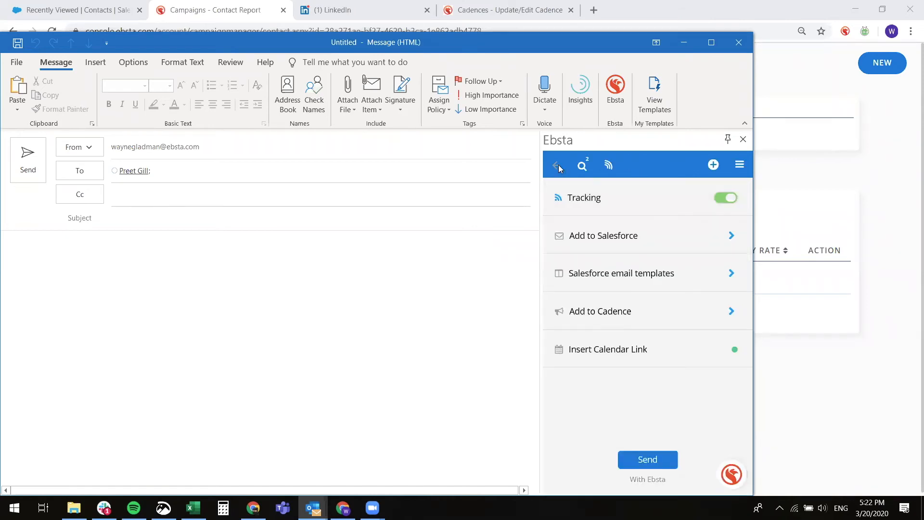
Step: Look over the Salesforce email template import and the Add to Cadence list, and return to the Ebsta main options
{"action": "left_click", "coordinate": [629, 278]}
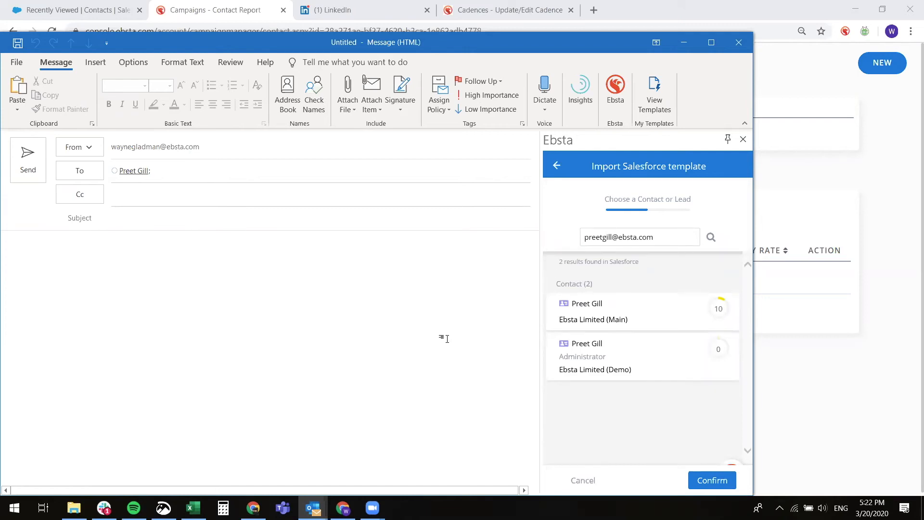
{"action": "left_click", "coordinate": [556, 167]}
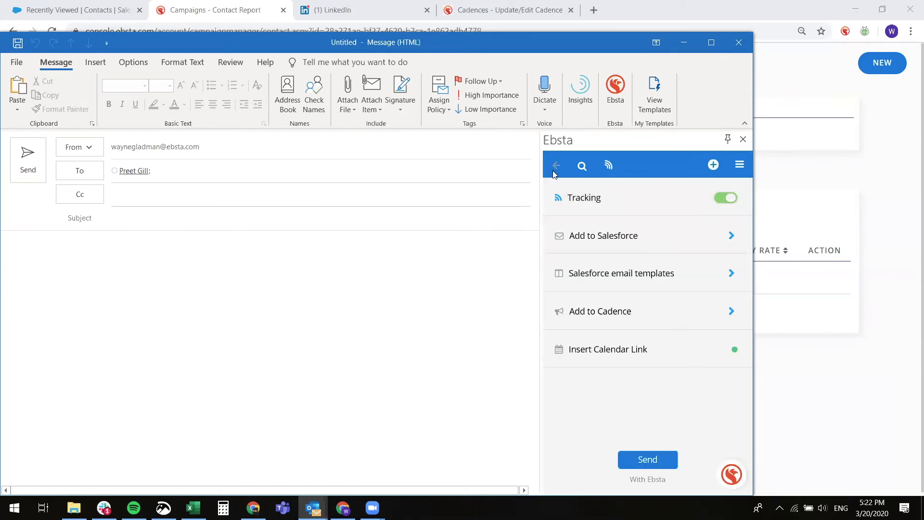
{"action": "left_click", "coordinate": [624, 316]}
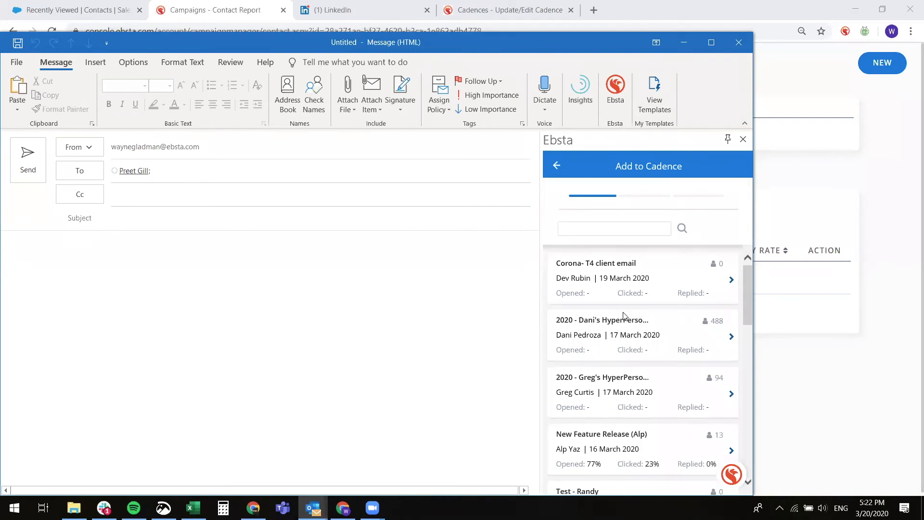
{"action": "left_click", "coordinate": [558, 165]}
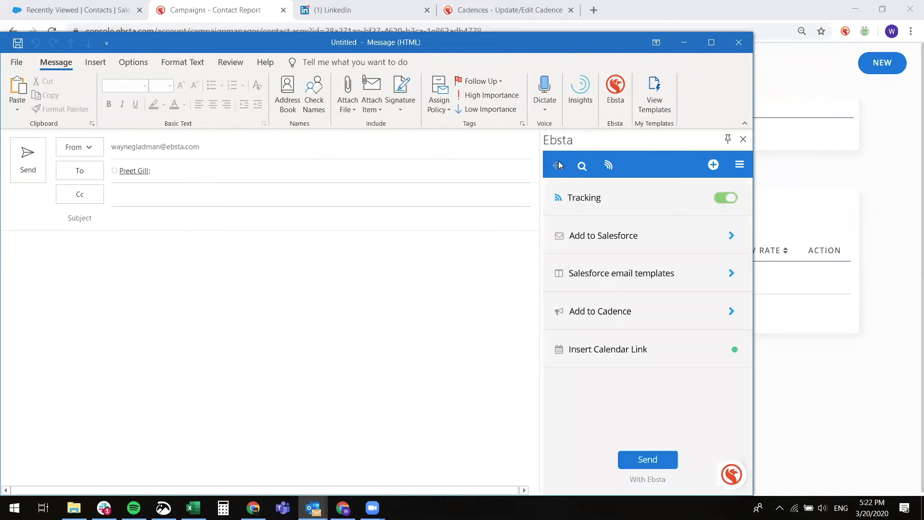
Step: Insert the Ebsta calendar link into the message body and copy it
{"action": "left_click", "coordinate": [621, 352]}
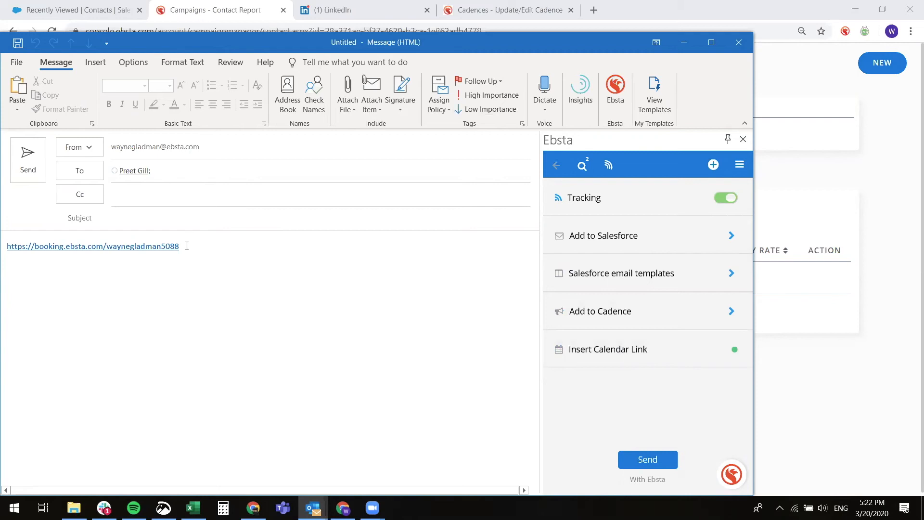
{"action": "left_click_drag", "start_coordinate": [186, 245], "coordinate": [1, 234]}
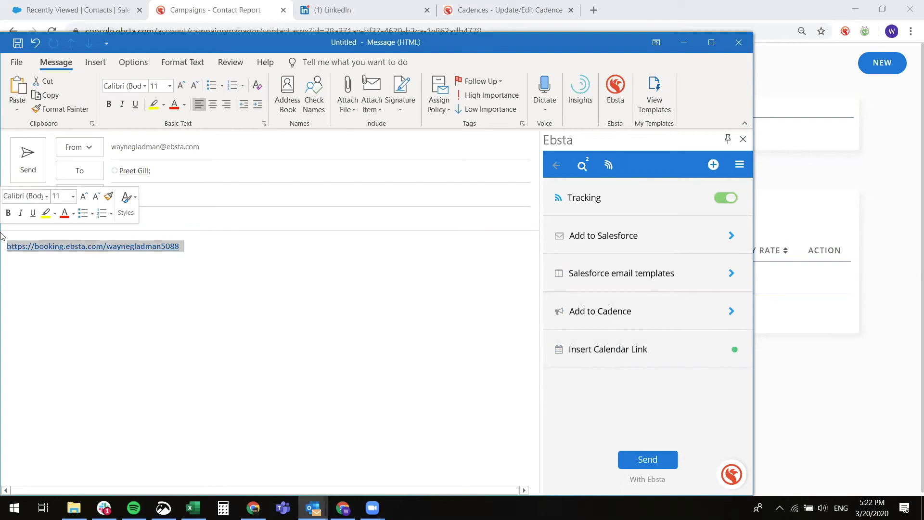
{"action": "right_click", "coordinate": [71, 246]}
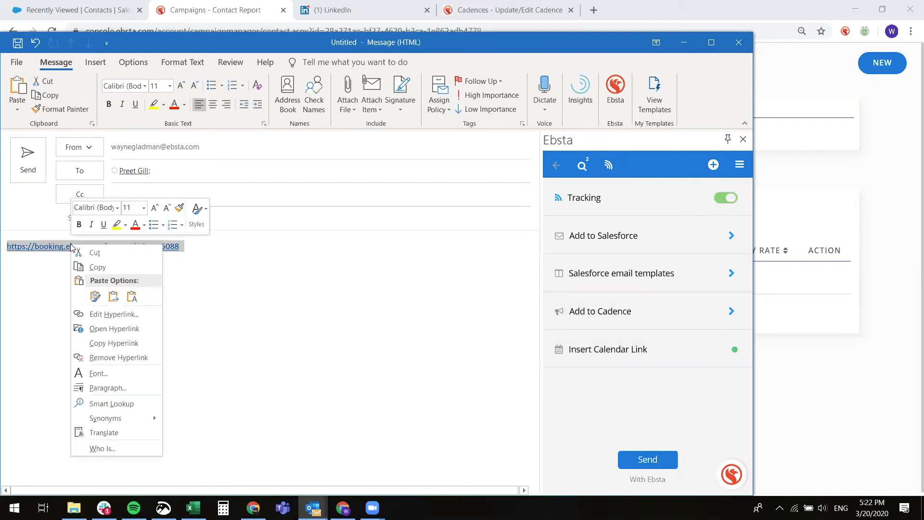
{"action": "left_click", "coordinate": [89, 266]}
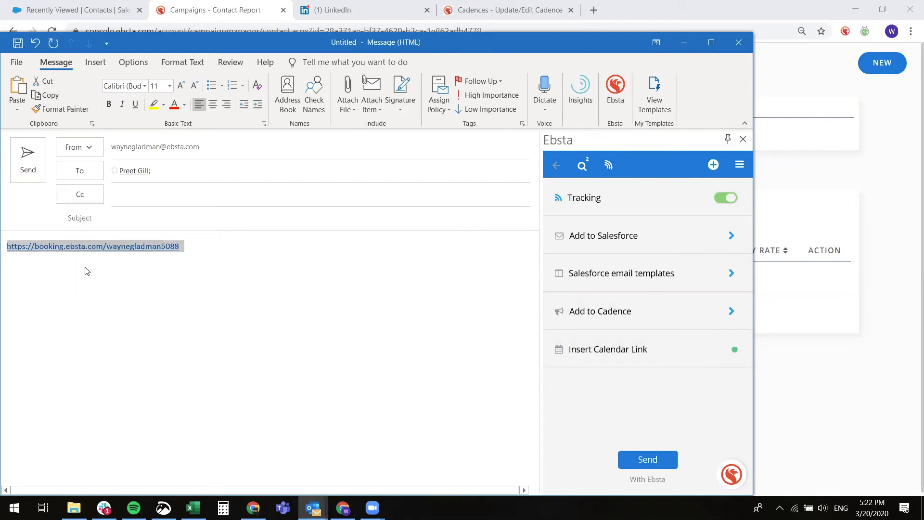
Step: Open the copied calendar link in a new Chrome tab and move forward through the booking page's dates
{"action": "left_click", "coordinate": [640, 4]}
{"action": "key", "text": "ctrl+t"}
{"action": "key", "text": "ctrl+v"}
{"action": "key", "text": "Return"}
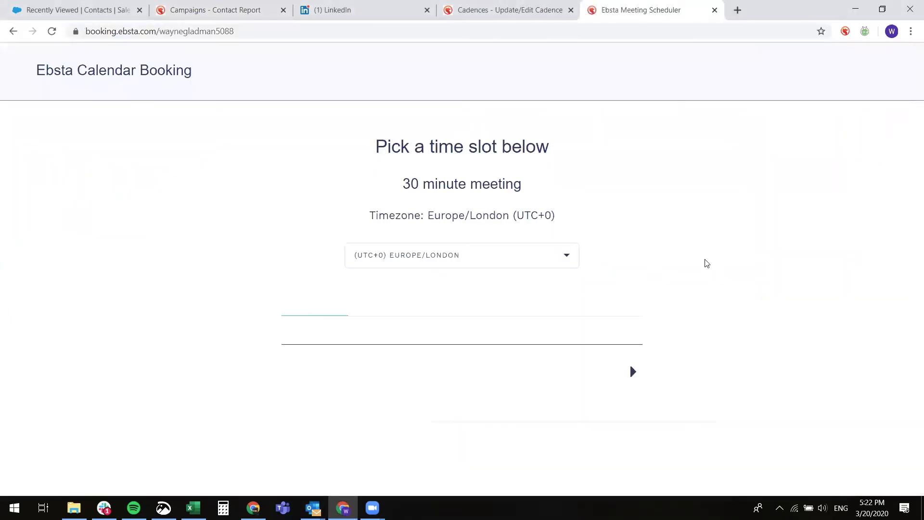
{"action": "left_click", "coordinate": [632, 372]}
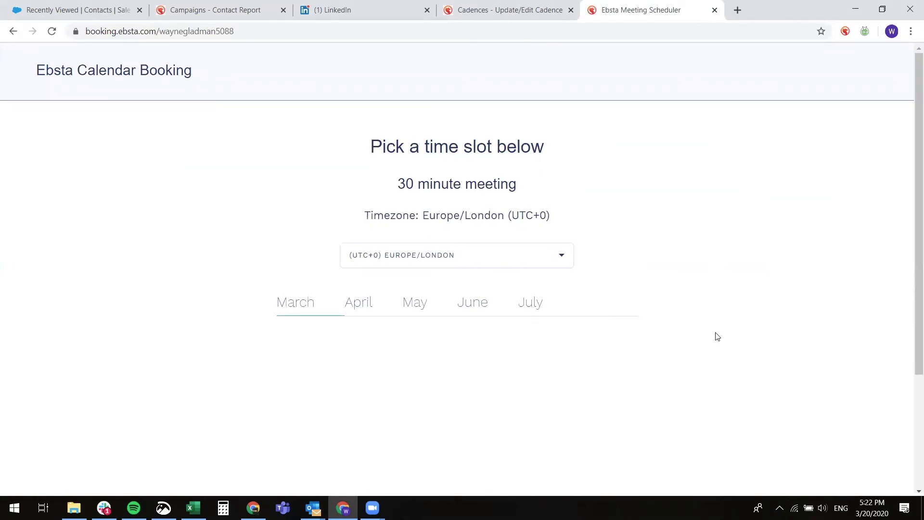
Step: Look through the booking page's available time slots, and open the Meeting Scheduler setup in the Ebsta console
{"action": "scroll", "coordinate": [716, 336], "scroll_direction": "down", "scroll_amount": 5}
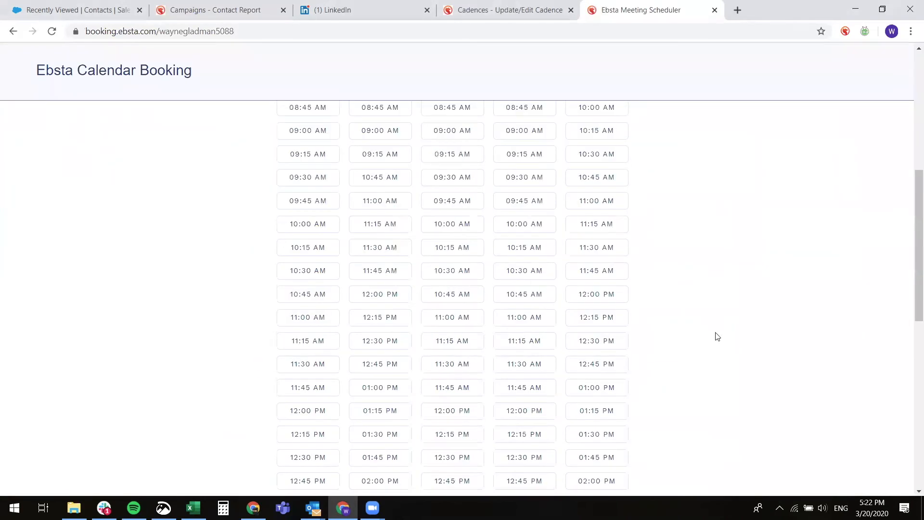
{"action": "scroll", "coordinate": [717, 336], "scroll_direction": "up", "scroll_amount": 6}
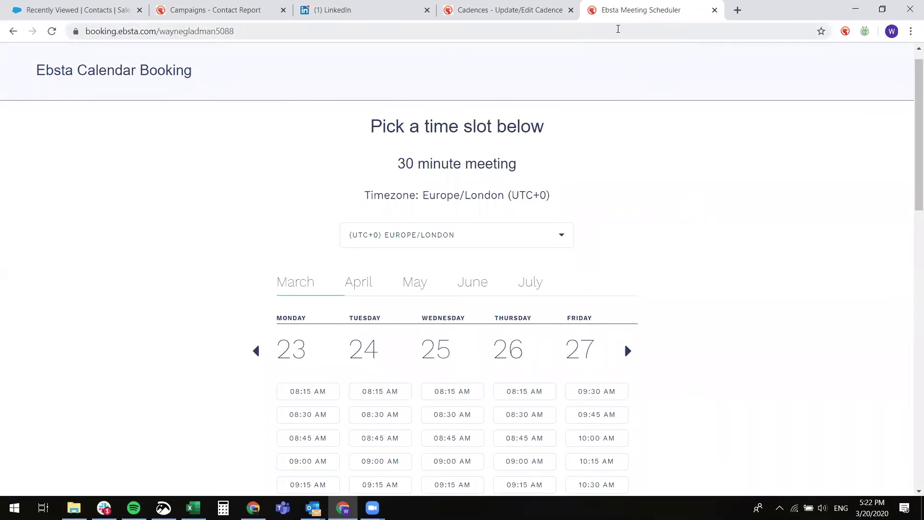
{"action": "left_click", "coordinate": [843, 32]}
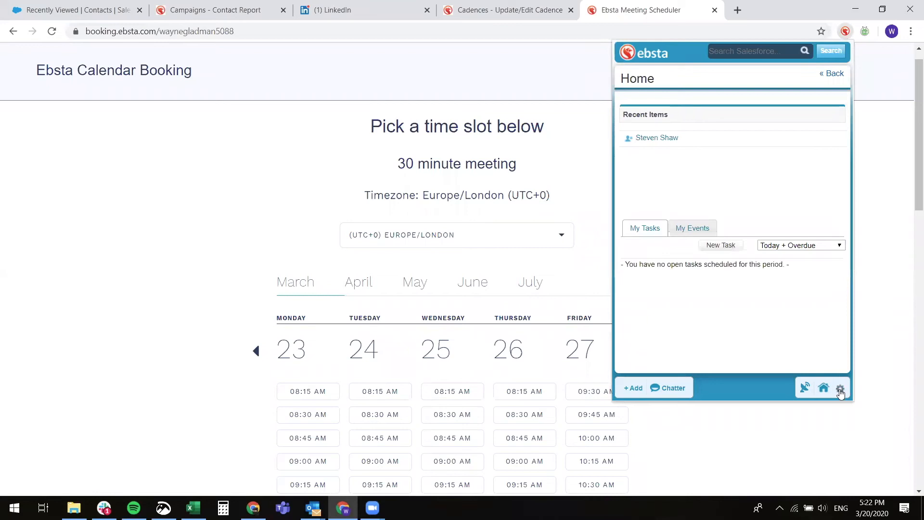
{"action": "left_click", "coordinate": [839, 389]}
{"action": "left_click", "coordinate": [704, 122]}
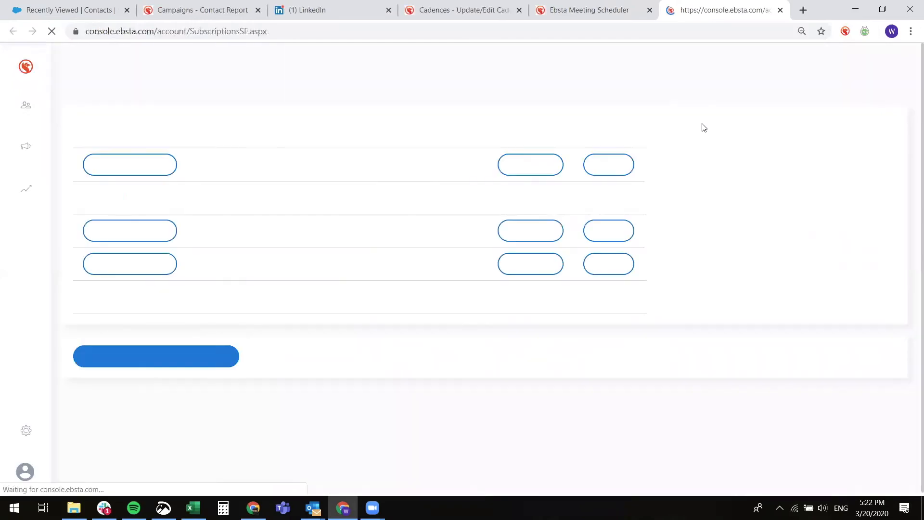
{"action": "left_click", "coordinate": [27, 432]}
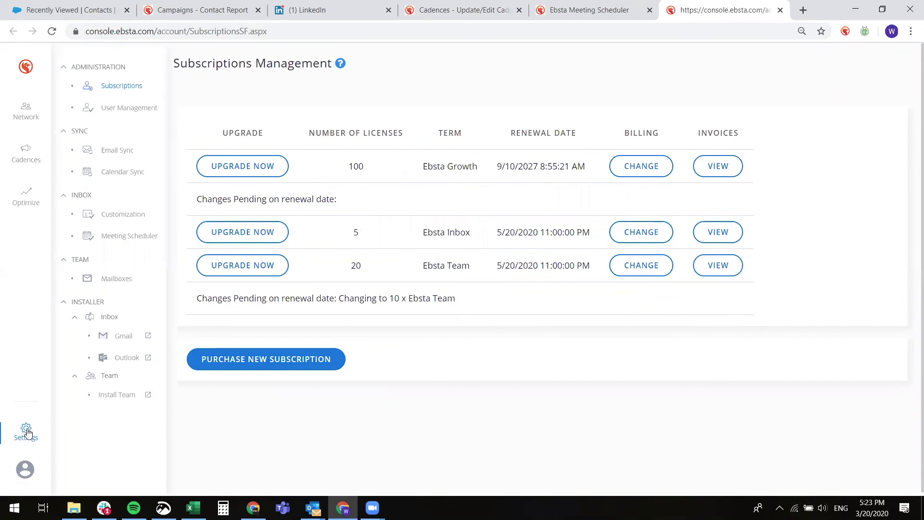
{"action": "left_click", "coordinate": [129, 236]}
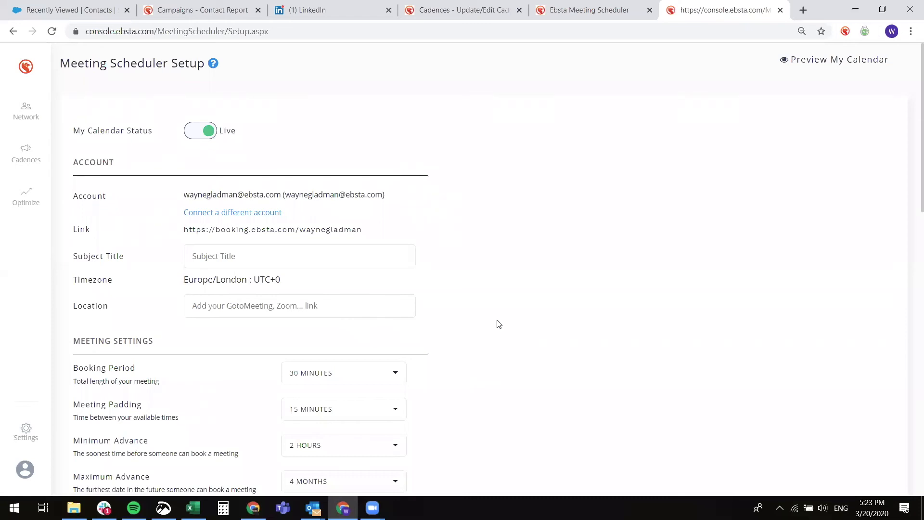
Step: Review the Meeting Scheduler's meeting settings, weekly availability, calendar page appearance and calendar invite fields
{"action": "scroll", "coordinate": [498, 323], "scroll_direction": "down", "scroll_amount": 3}
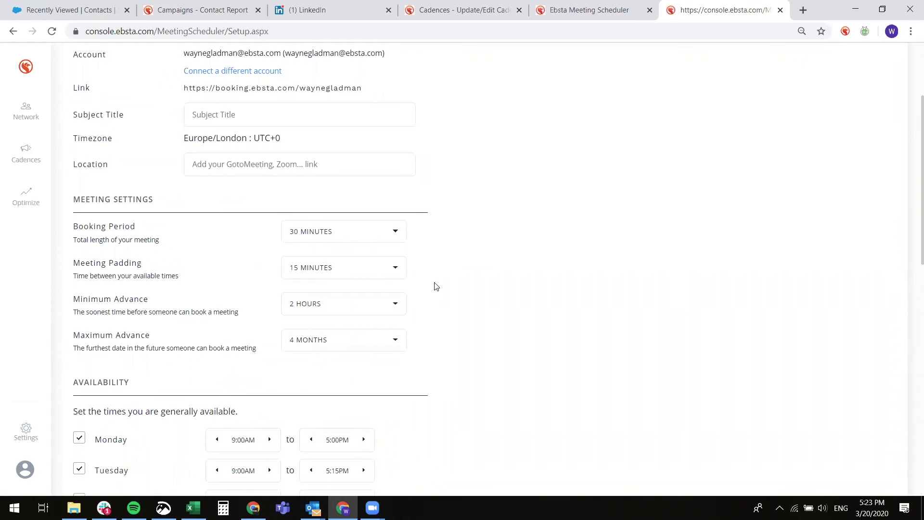
{"action": "scroll", "coordinate": [436, 285], "scroll_direction": "down", "scroll_amount": 2}
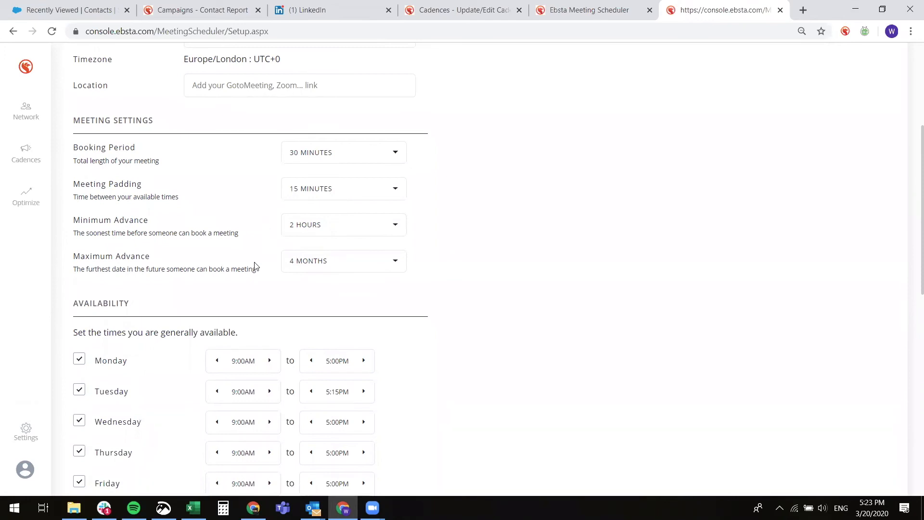
{"action": "scroll", "coordinate": [511, 391], "scroll_direction": "down", "scroll_amount": 2}
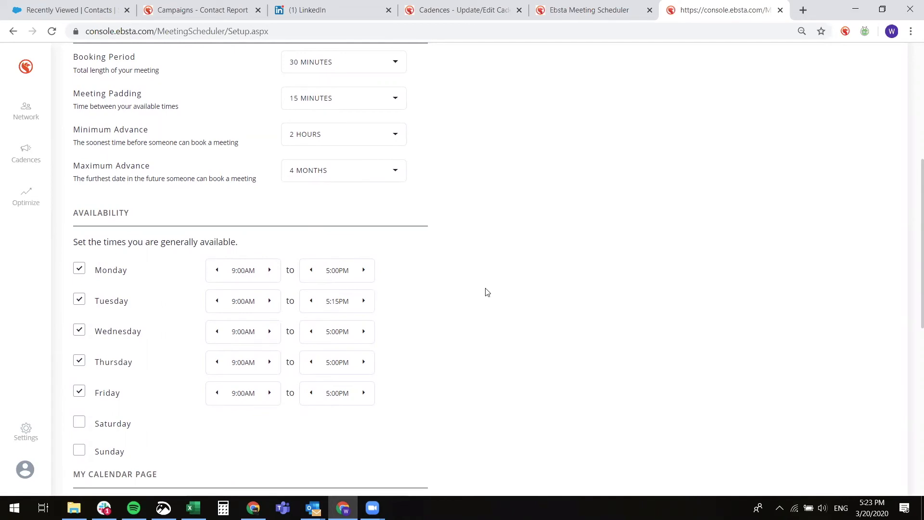
{"action": "scroll", "coordinate": [485, 292], "scroll_direction": "down", "scroll_amount": 6}
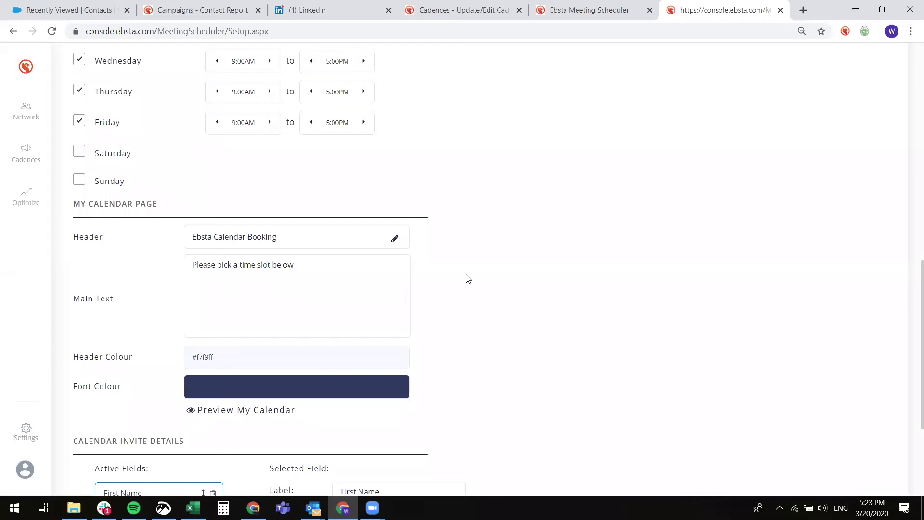
{"action": "scroll", "coordinate": [467, 276], "scroll_direction": "down", "scroll_amount": 4}
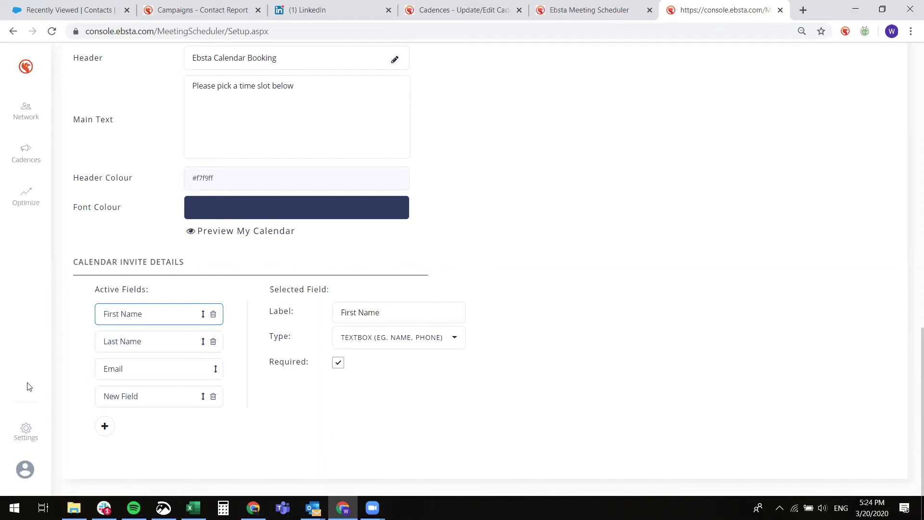
Step: Review the connected mailboxes in the Email Sync setup, and open the Calendar Sync setup page
{"action": "left_click", "coordinate": [25, 433]}
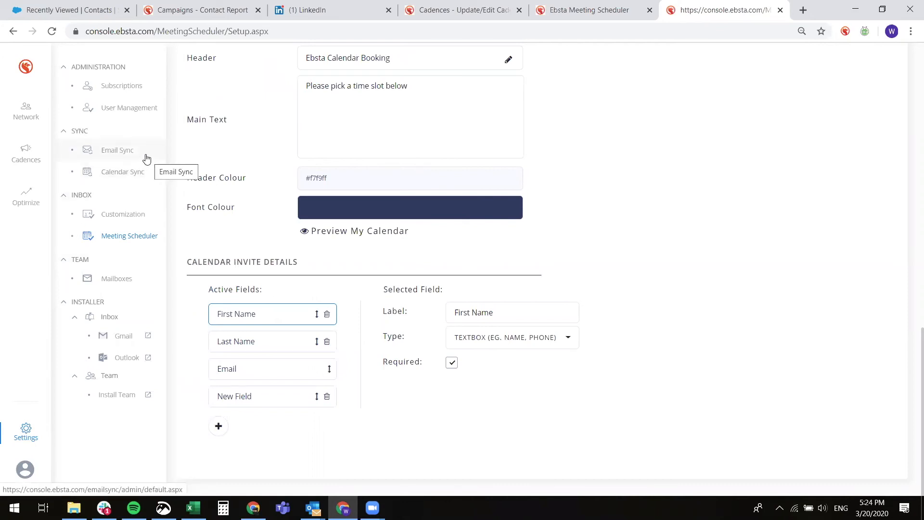
{"action": "left_click", "coordinate": [127, 153]}
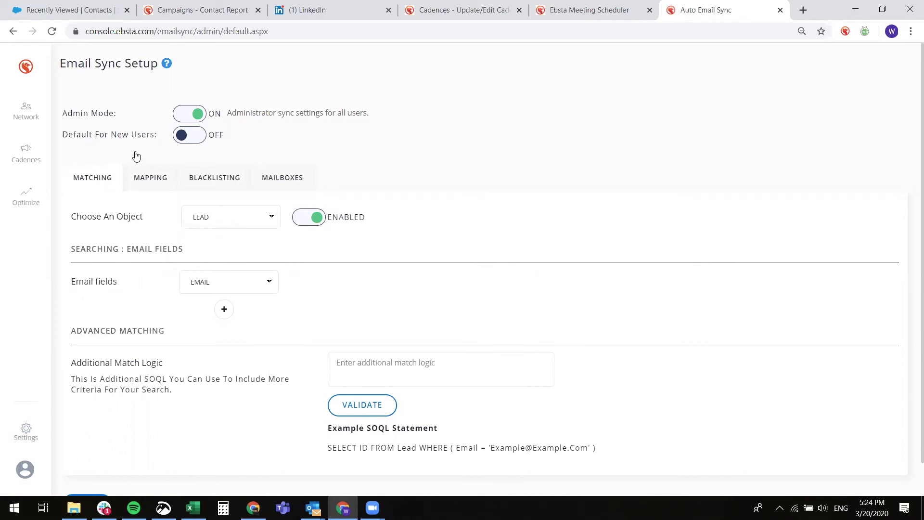
{"action": "left_click", "coordinate": [282, 178]}
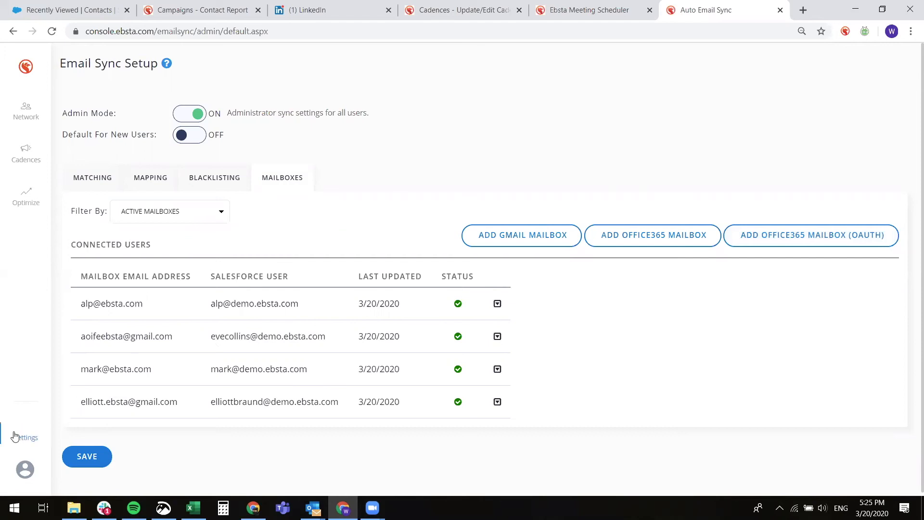
{"action": "left_click", "coordinate": [19, 437]}
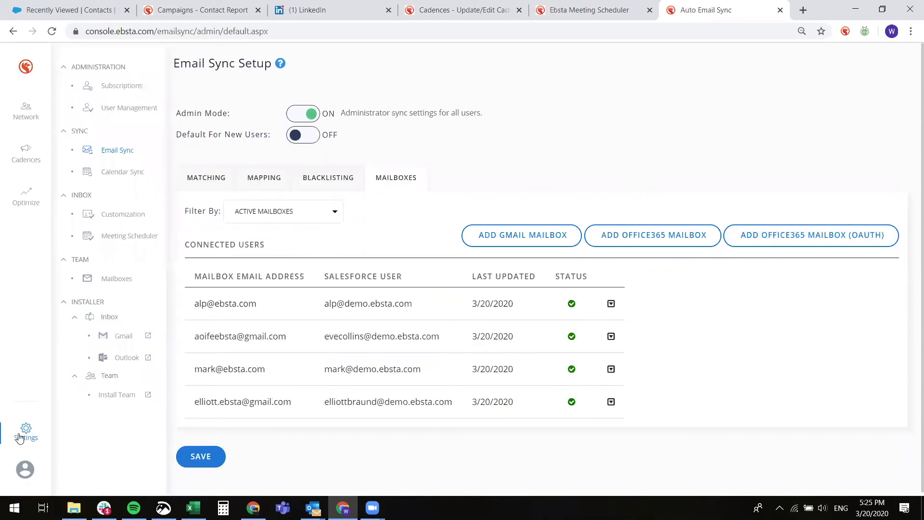
{"action": "left_click", "coordinate": [133, 173]}
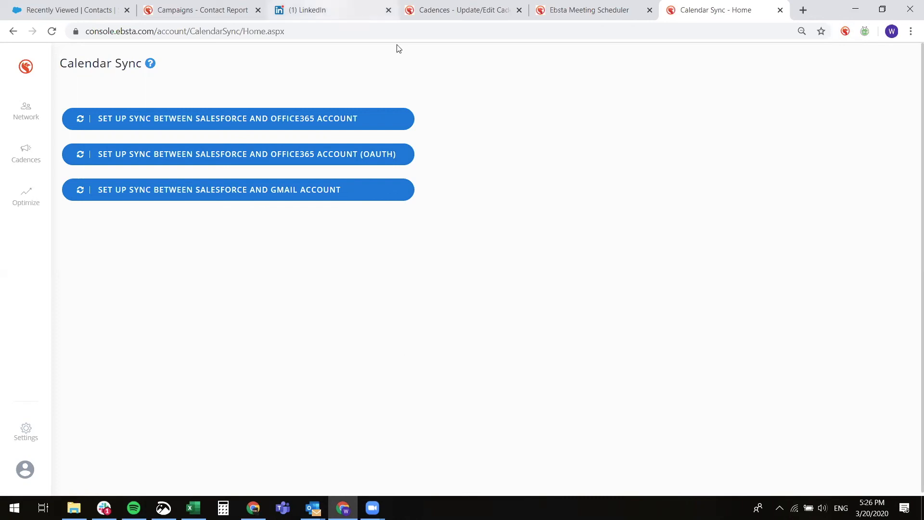
Step: Open the demo contact's LinkedIn profile and follow the Ebsta bar to the My Demo Services account in Salesforce, including its recent search items
{"action": "left_click", "coordinate": [308, 10]}
{"action": "left_click", "coordinate": [236, 58]}
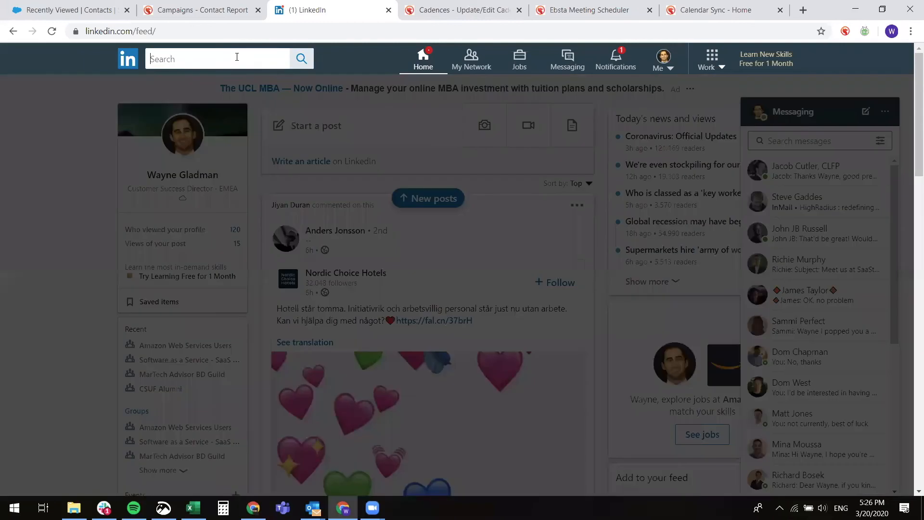
{"action": "left_click", "coordinate": [181, 144]}
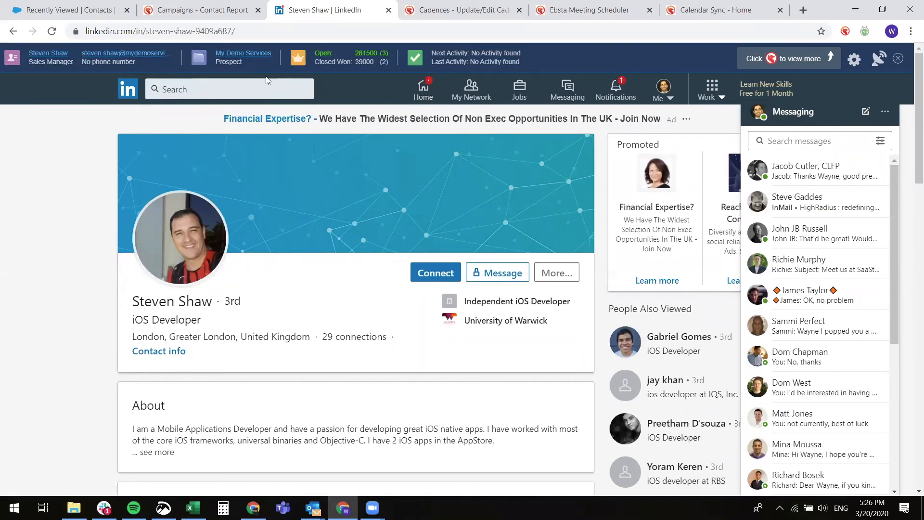
{"action": "left_click", "coordinate": [245, 55]}
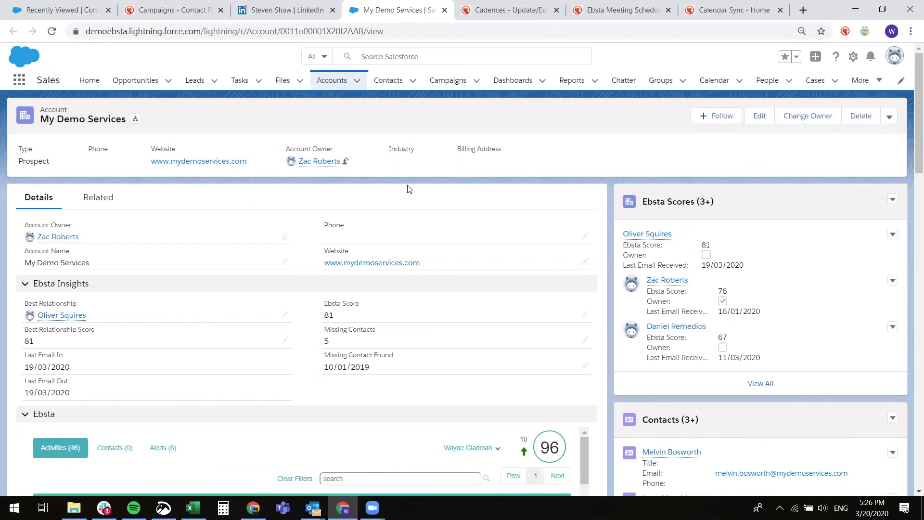
{"action": "left_click", "coordinate": [433, 59]}
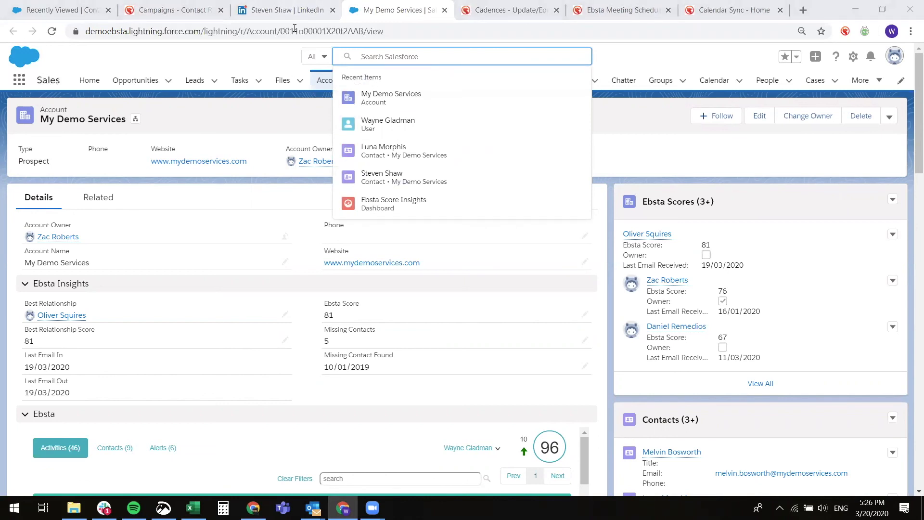
Step: Return to the contact's LinkedIn profile and run an Ebsta Search on the location text "United Kingdom"
{"action": "left_click", "coordinate": [288, 12]}
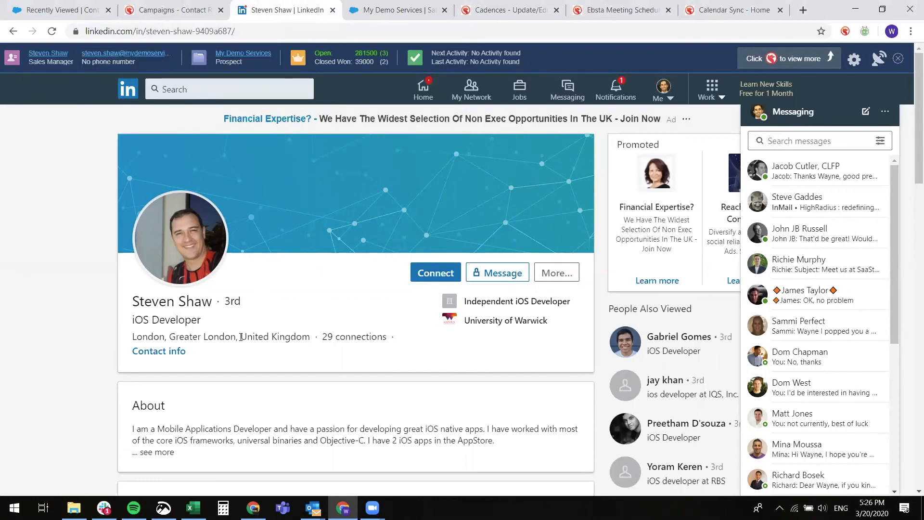
{"action": "left_click_drag", "start_coordinate": [241, 337], "coordinate": [311, 340]}
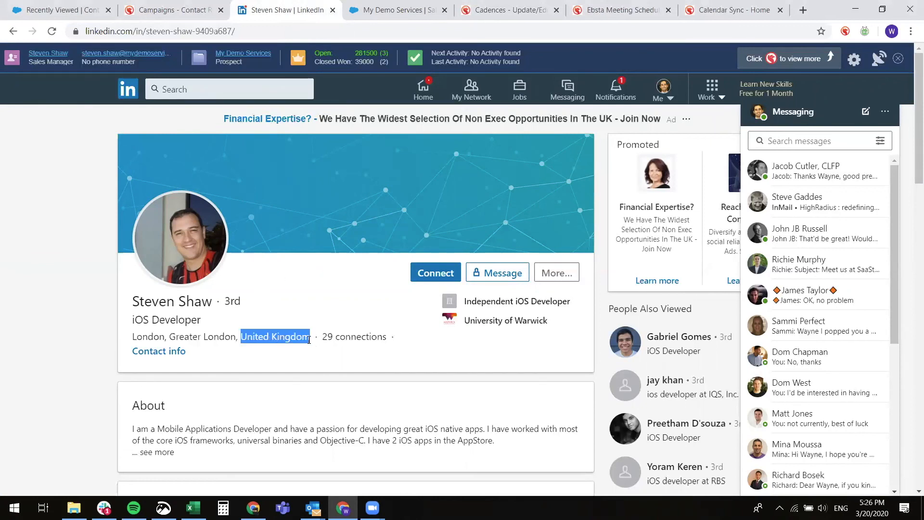
{"action": "right_click", "coordinate": [278, 340]}
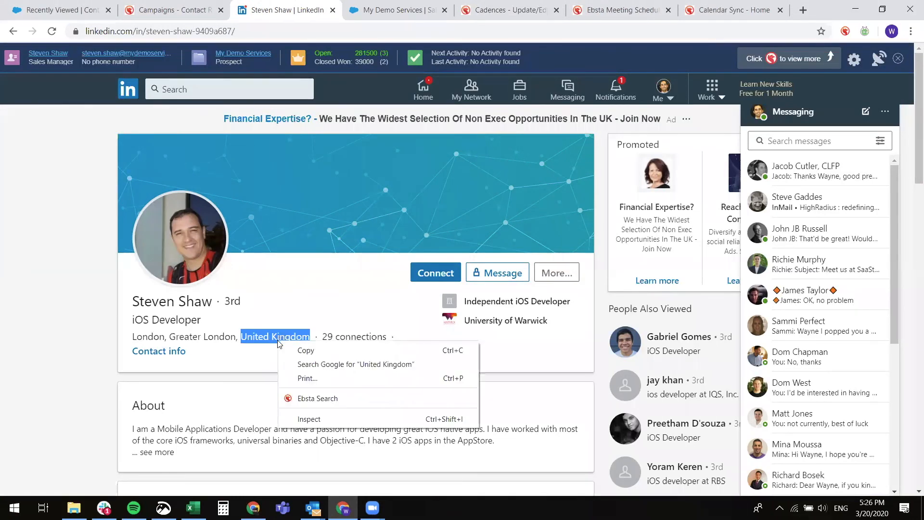
{"action": "left_click", "coordinate": [299, 398]}
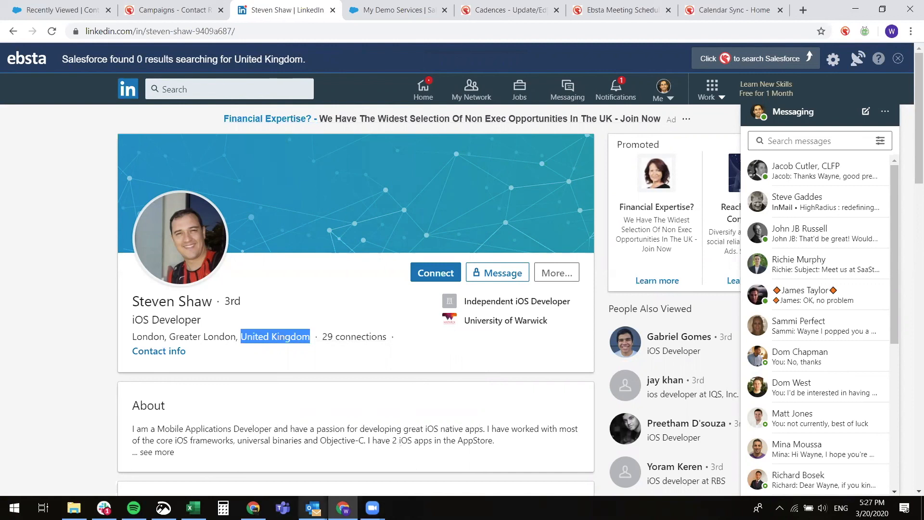
Step: Switch to the Google Slides presentation window and advance to the Takeaways slide
{"action": "mouse_move", "coordinate": [253, 509]}
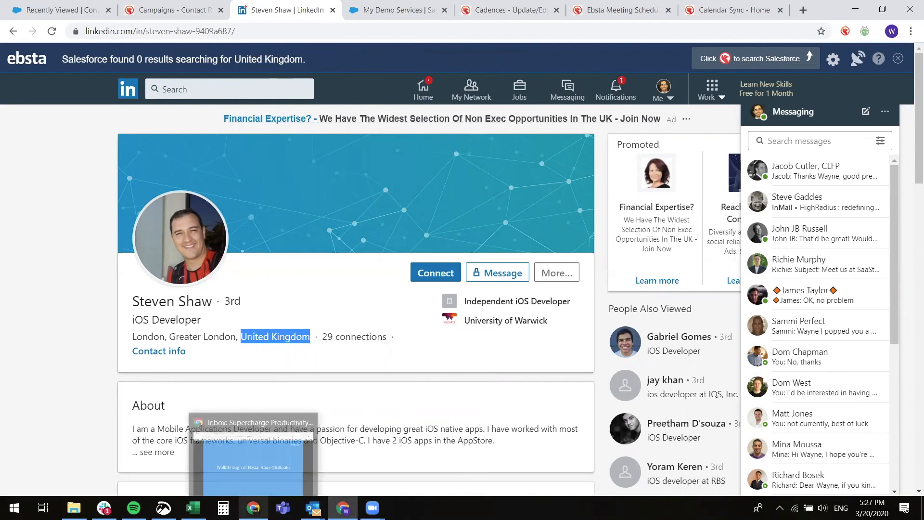
{"action": "left_click", "coordinate": [240, 456]}
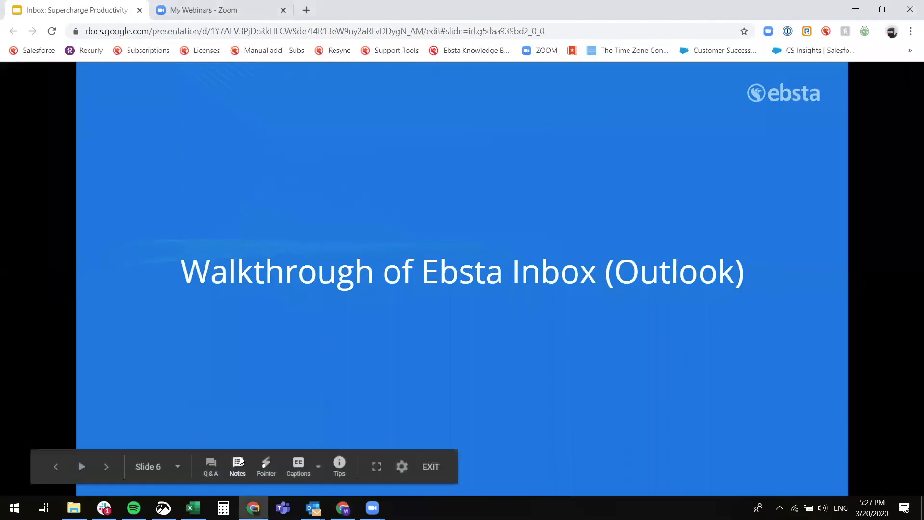
{"action": "left_click", "coordinate": [298, 340]}
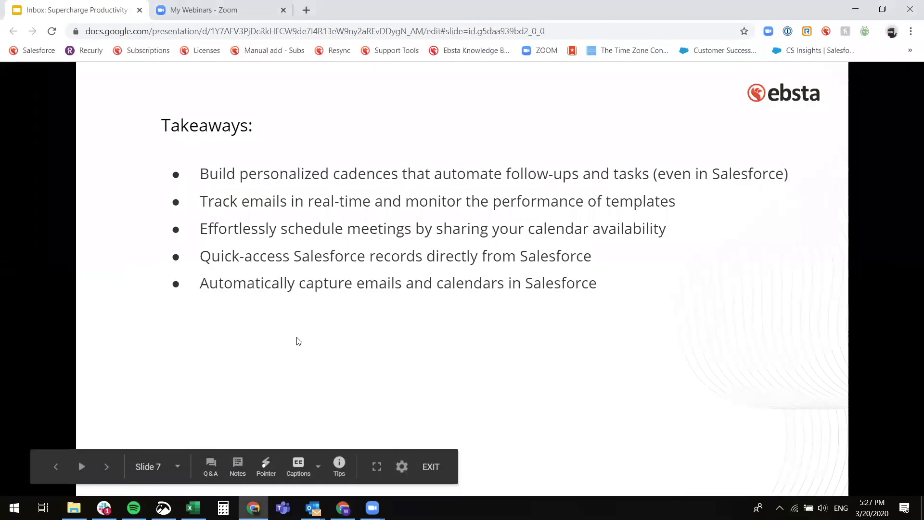